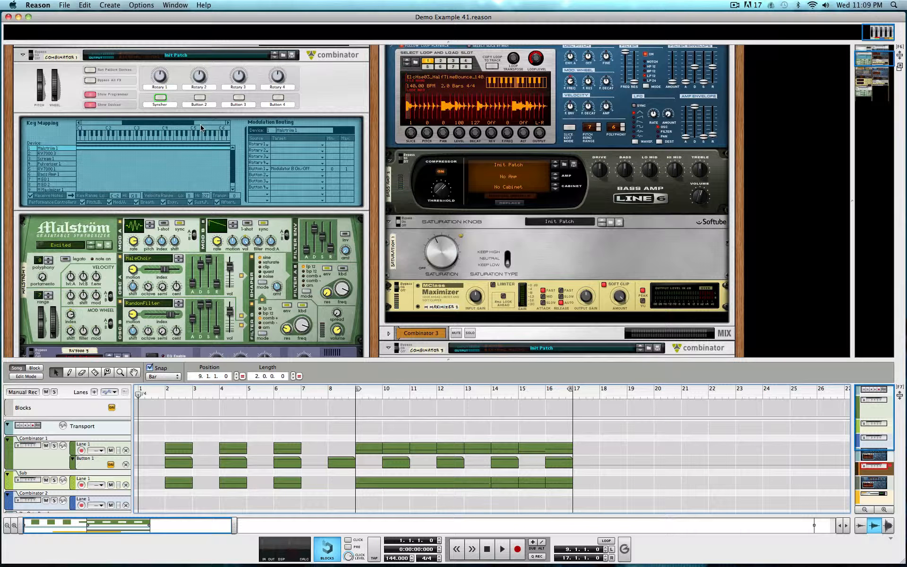
Delete the Pulveriser from Combinator 1's device chain
scroll(203, 168, "down", 3)
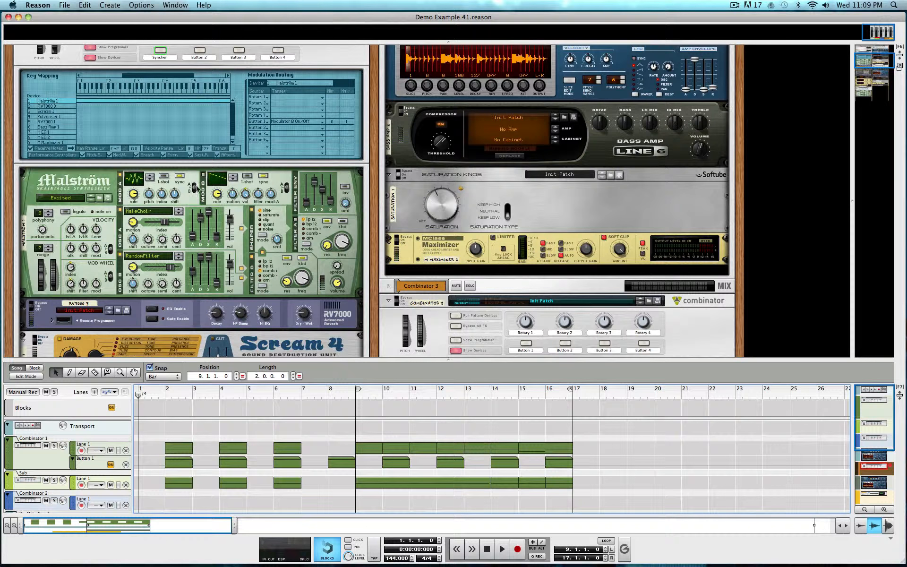
scroll(150, 241, "down", 3)
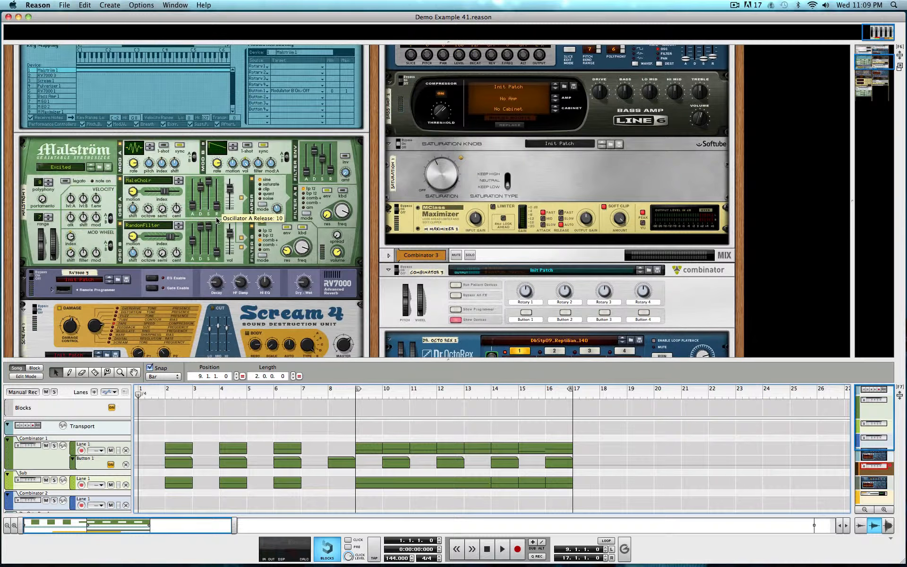
scroll(175, 180, "down", 10)
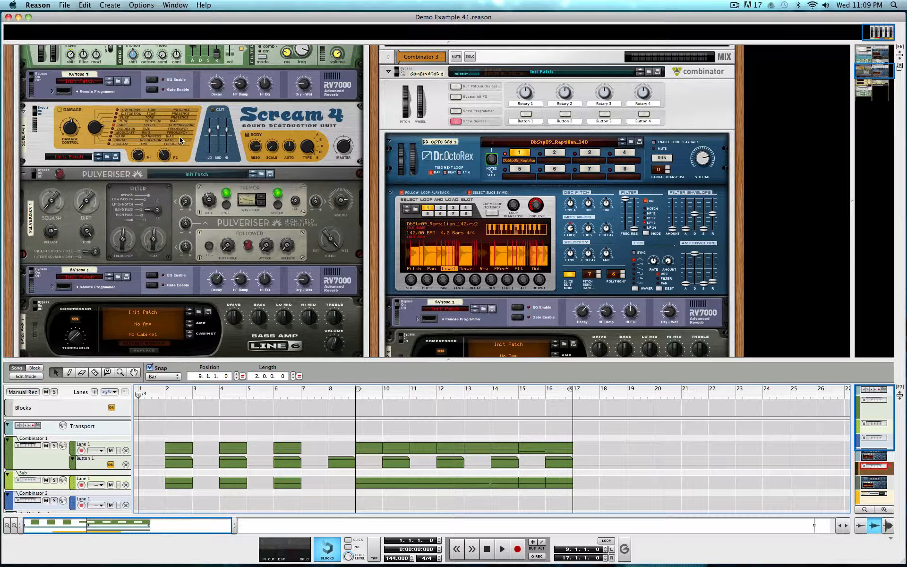
left_click(166, 223)
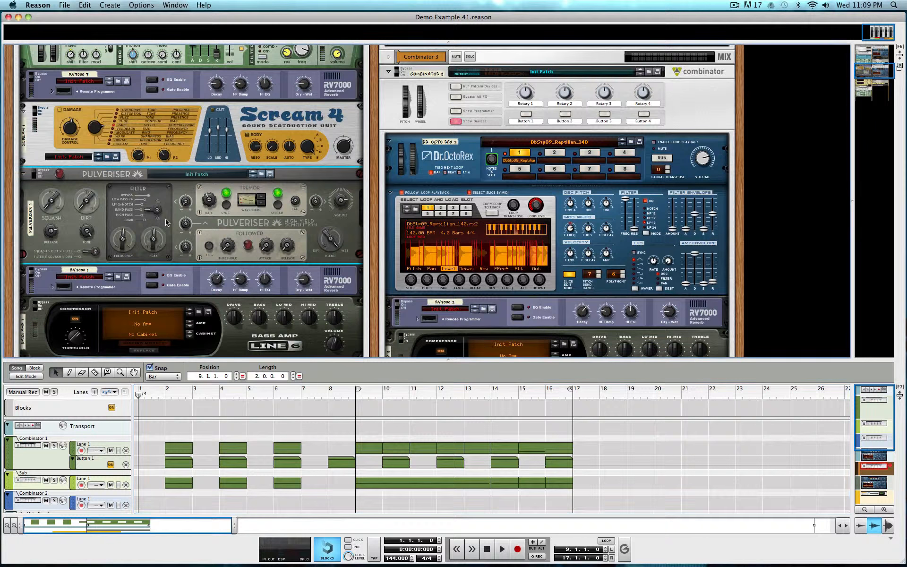
key("Delete")
key("Return")
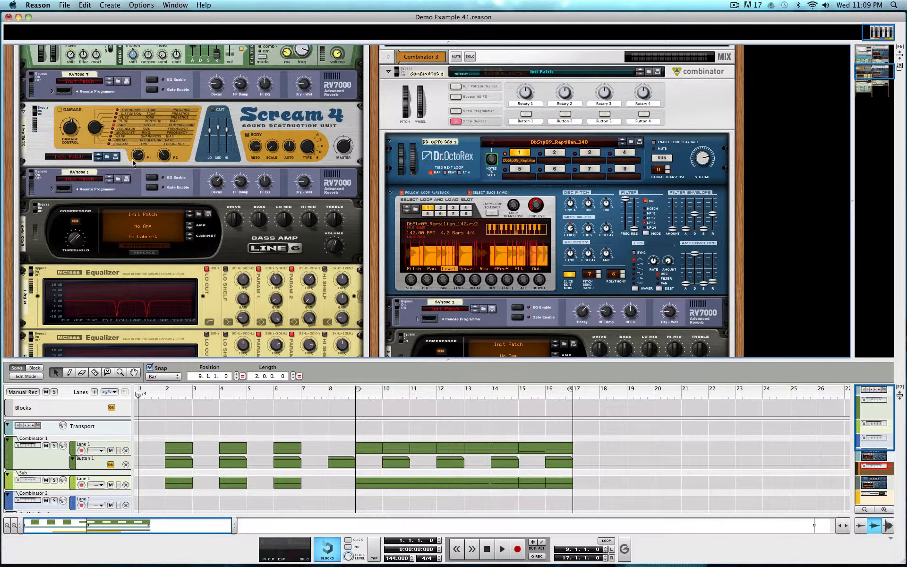
Look through the remaining Combinator 1 devices, enlarge the rack area over the sequencer and toggle song playback
scroll(201, 172, "down", 1)
scroll(202, 173, "down", 10)
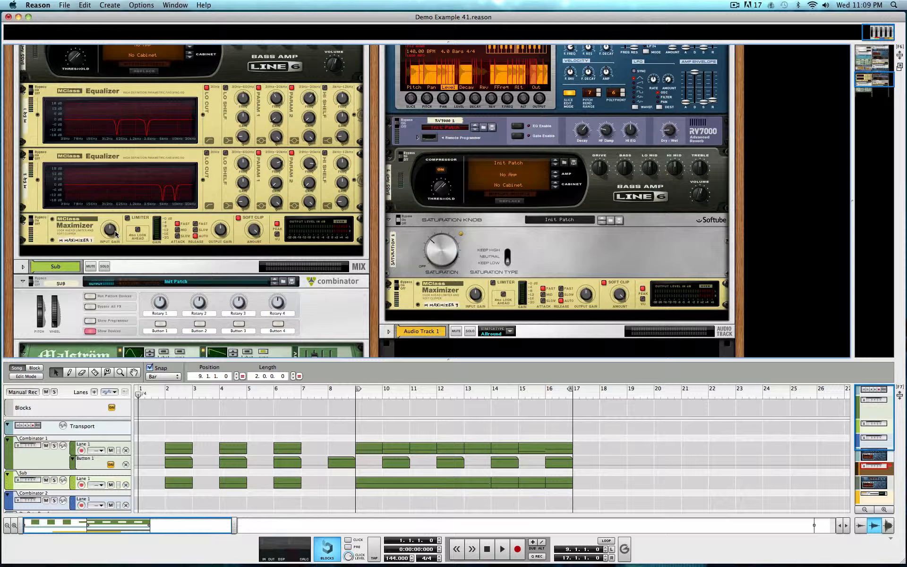
scroll(229, 229, "up", 20)
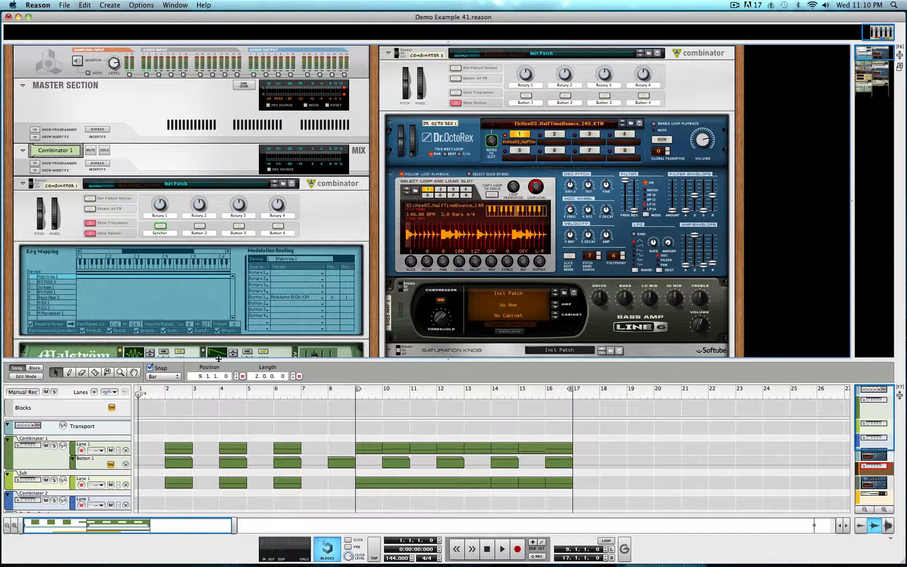
left_click_drag(218, 359, 219, 512)
key("space")
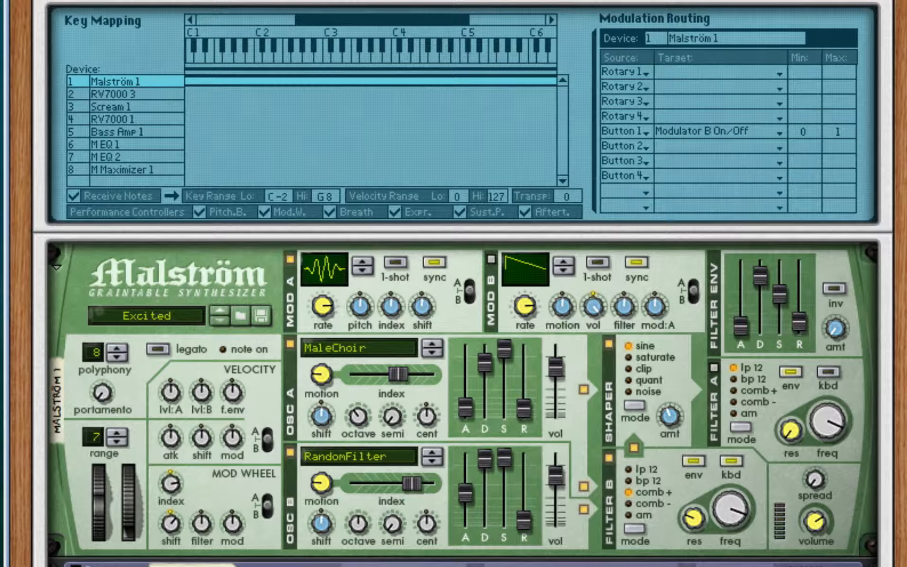
Move the playback position to bar 9 and show the Malström, RV7000 and Scream 4 in the full-height rack
key("F7")
left_click(863, 419)
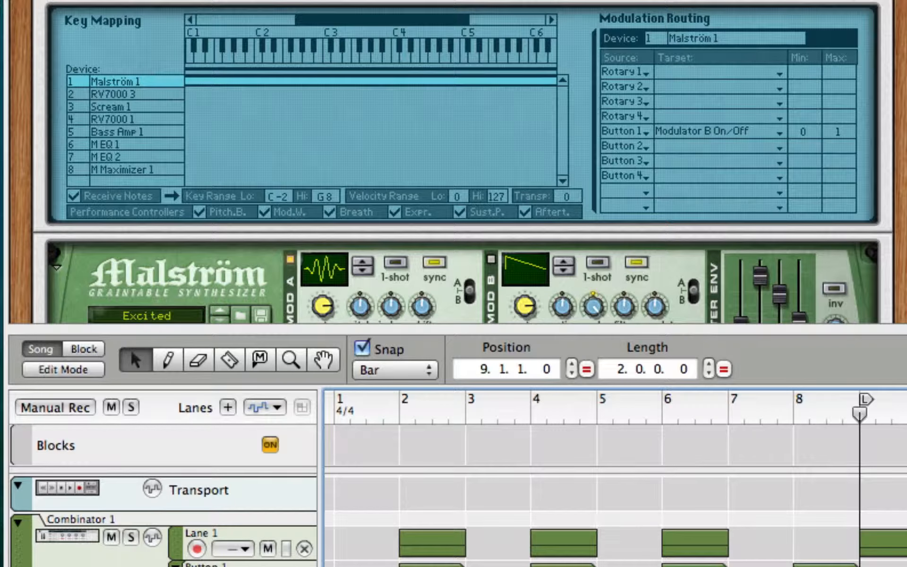
key("F7")
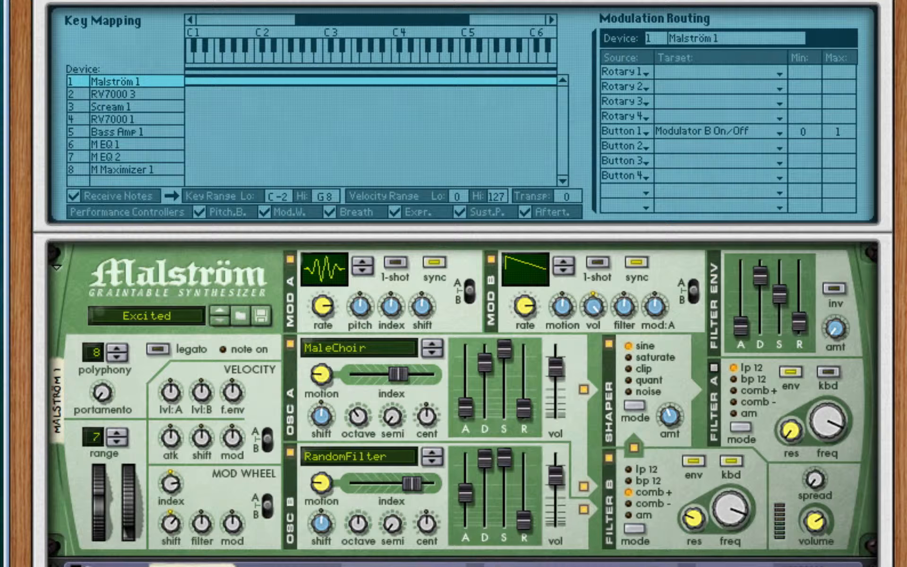
left_click_drag(273, 566, 273, 439)
scroll(454, 237, "down", 5)
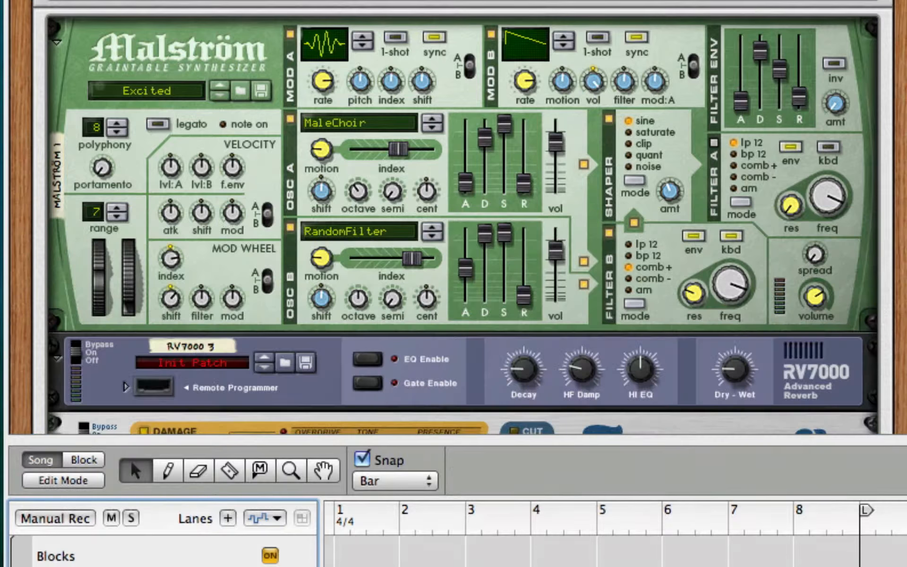
left_click_drag(567, 438, 567, 566)
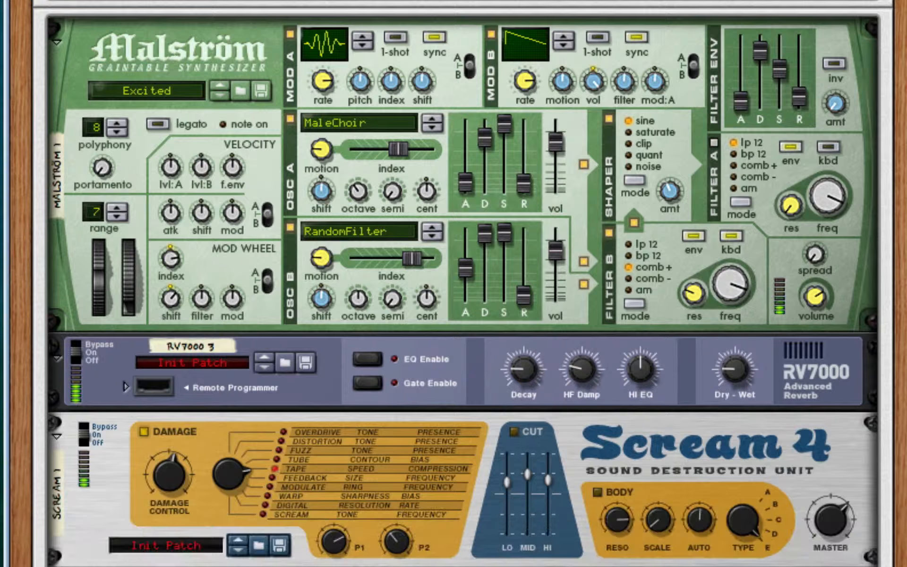
Switch the Malström's Modulator B on and off repeatedly to compare the sound during playback
left_click(492, 33)
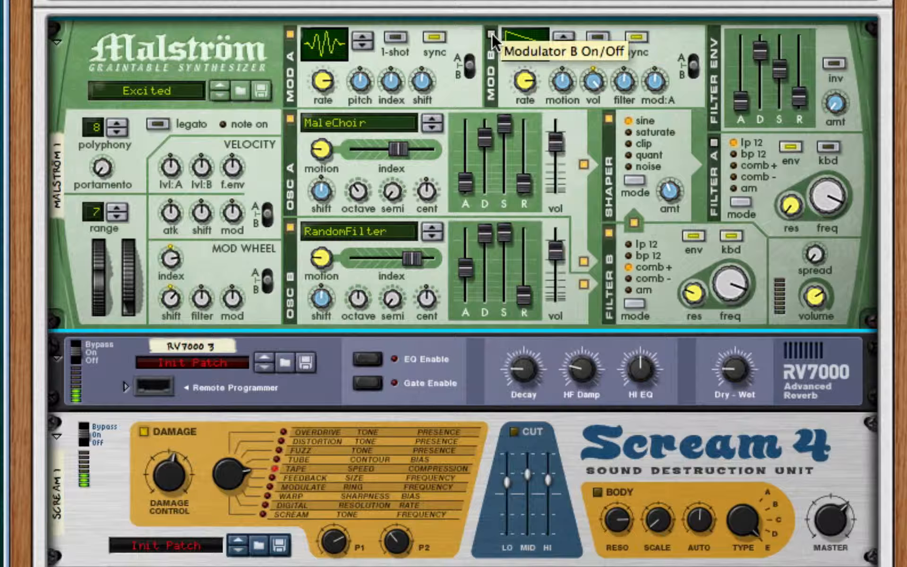
left_click(492, 33)
left_click(492, 34)
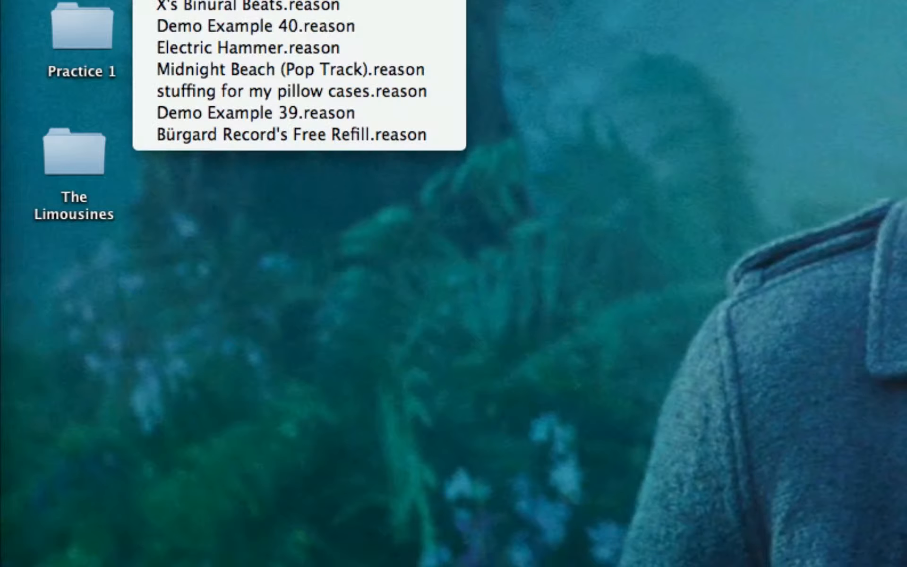
Start a new empty song and enlarge its rack area over the sequencer
left_click(275, 27)
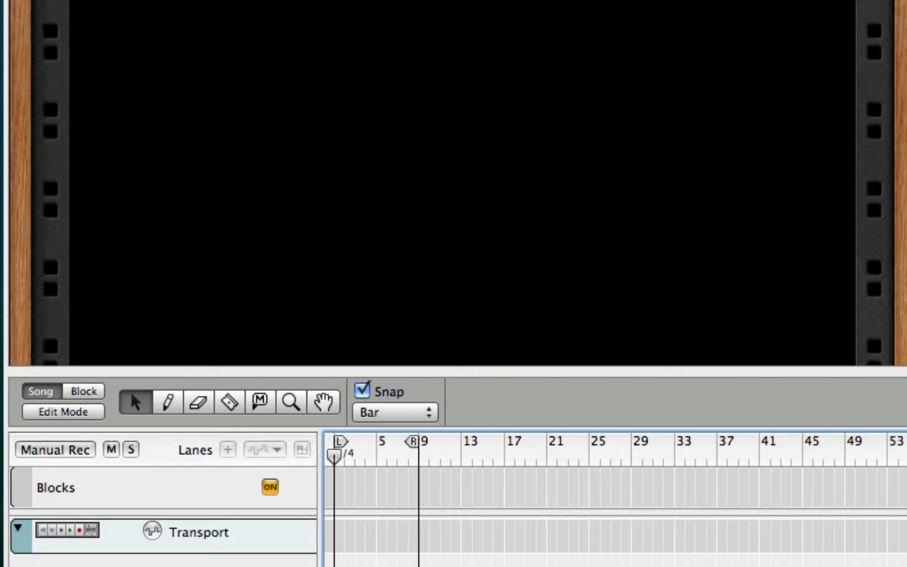
left_click_drag(165, 371, 164, 566)
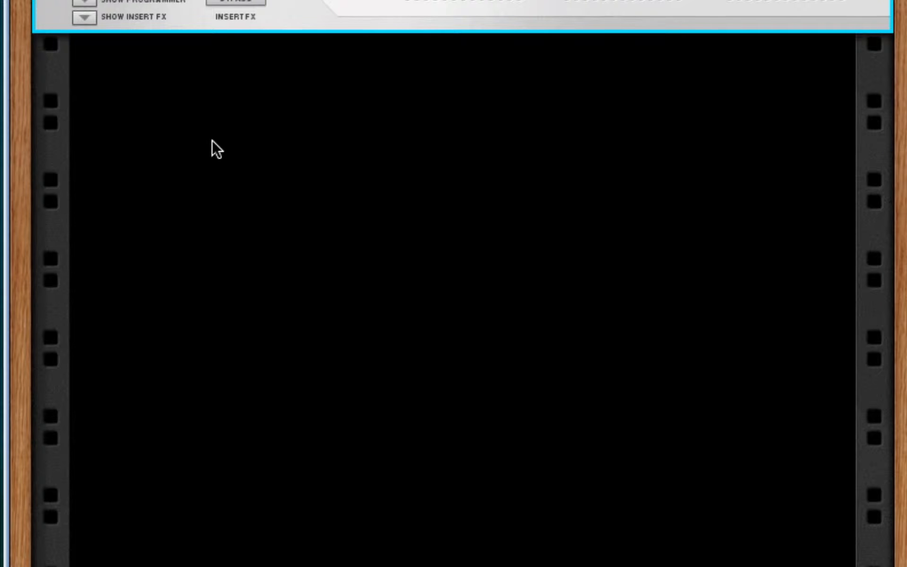
right_click(244, 126)
mouse_move(418, 319)
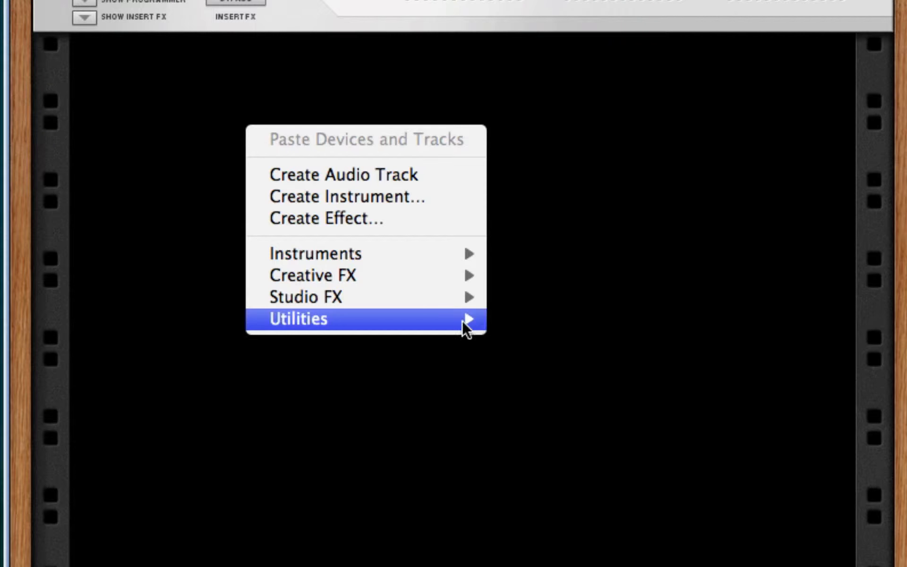
left_click(567, 317)
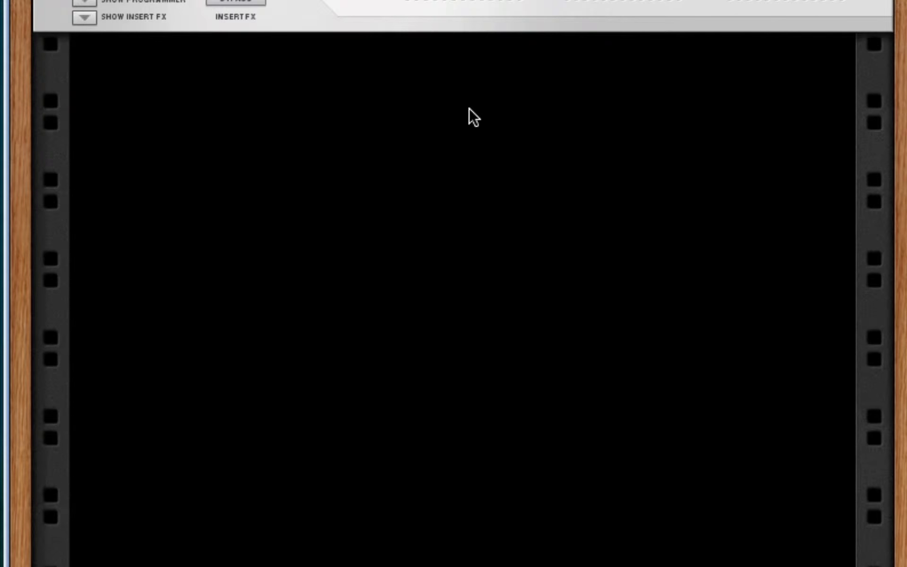
right_click(423, 161)
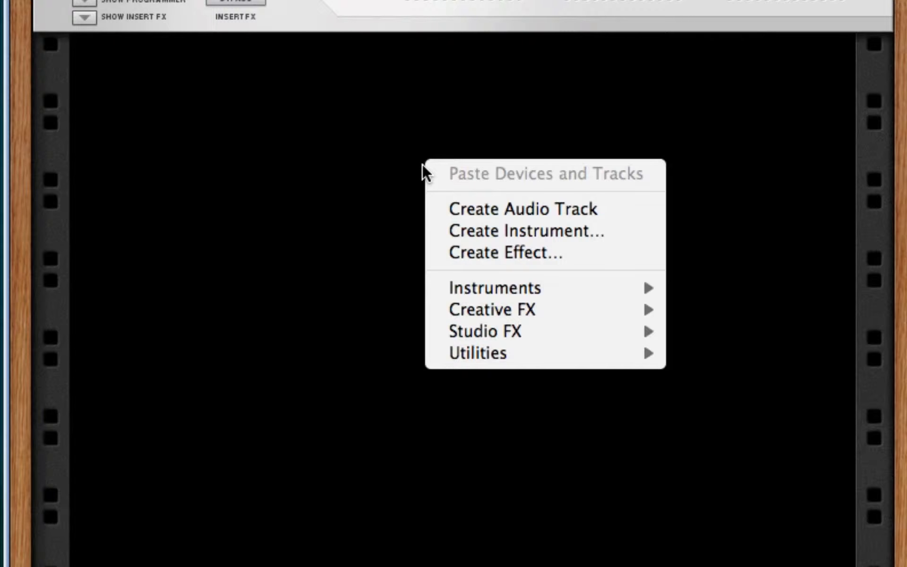
left_click(306, 125)
Open the Tool Window to browse the available rack devices
key("F8")
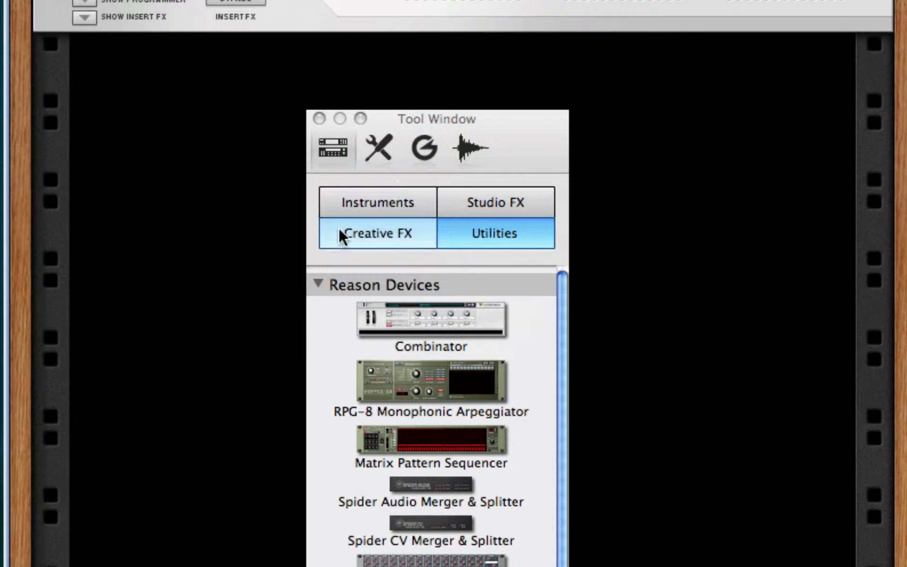
left_click(415, 203)
left_click_drag(436, 370, 746, 270)
key("super+z")
Add a Combinator from the utility devices to the empty rack and close the Tool Window
left_click(465, 239)
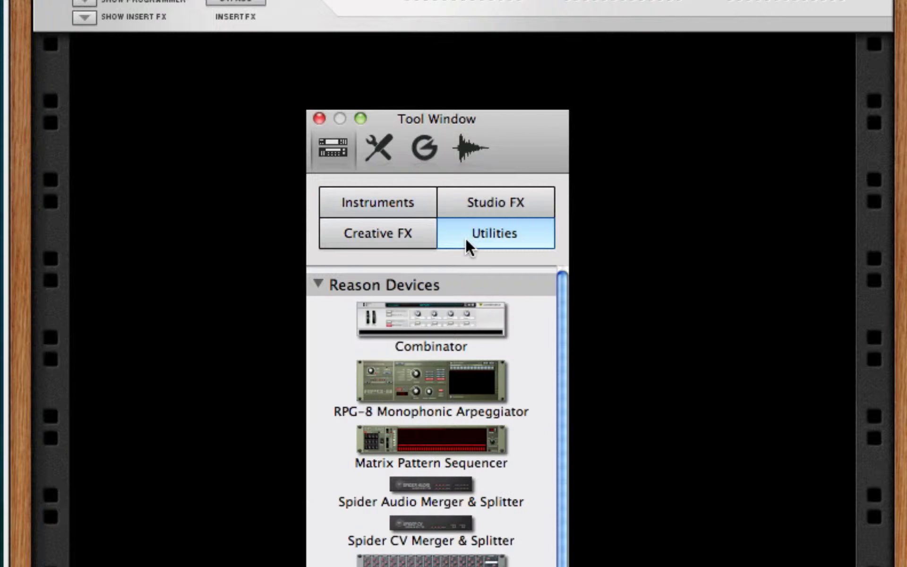
left_click(397, 315)
left_click_drag(398, 314, 702, 244)
left_click(320, 118)
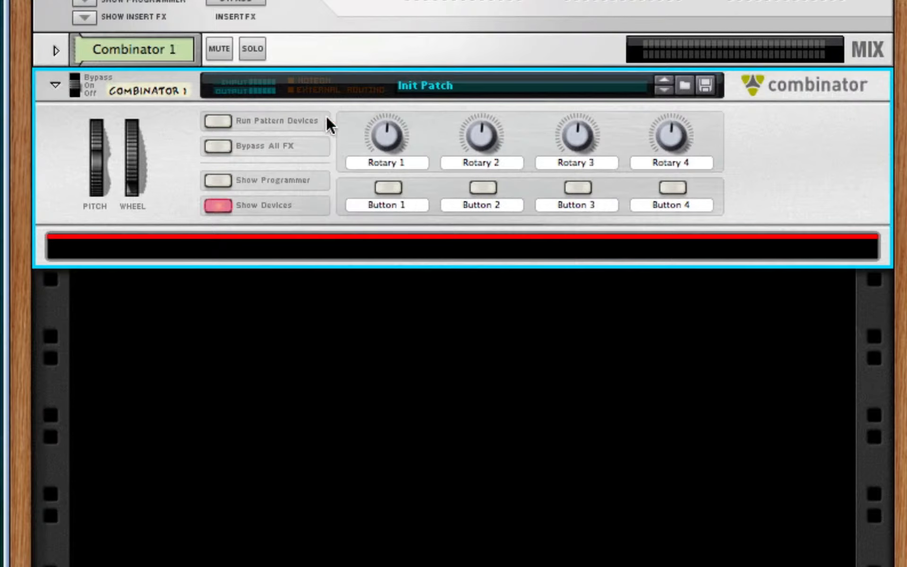
Create a Malström synthesizer inside the Combinator's empty device area
right_click(562, 251)
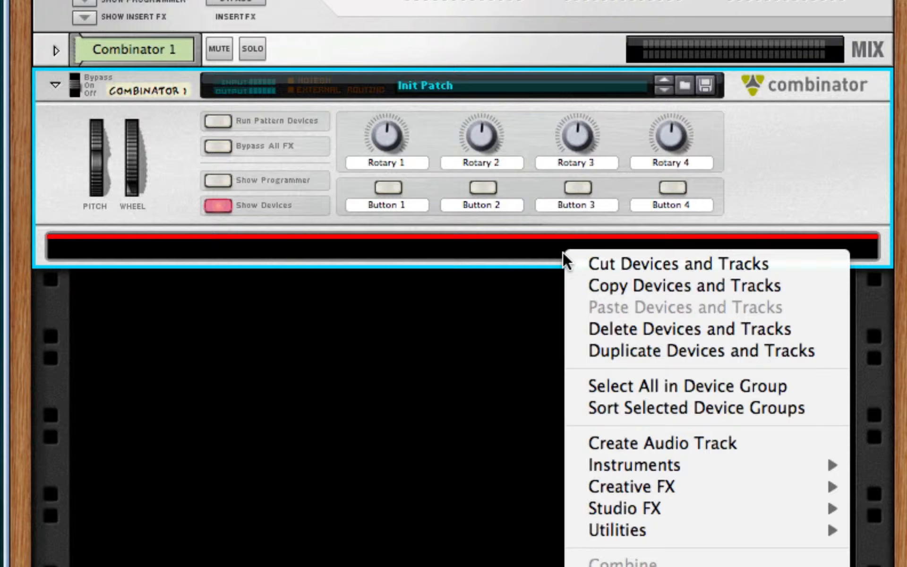
left_click(391, 238)
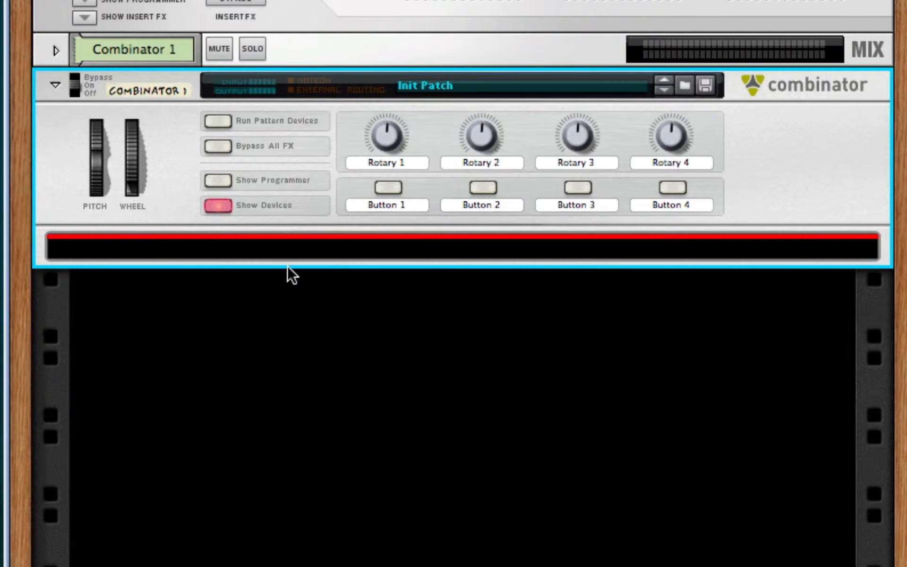
right_click(293, 247)
mouse_move(481, 461)
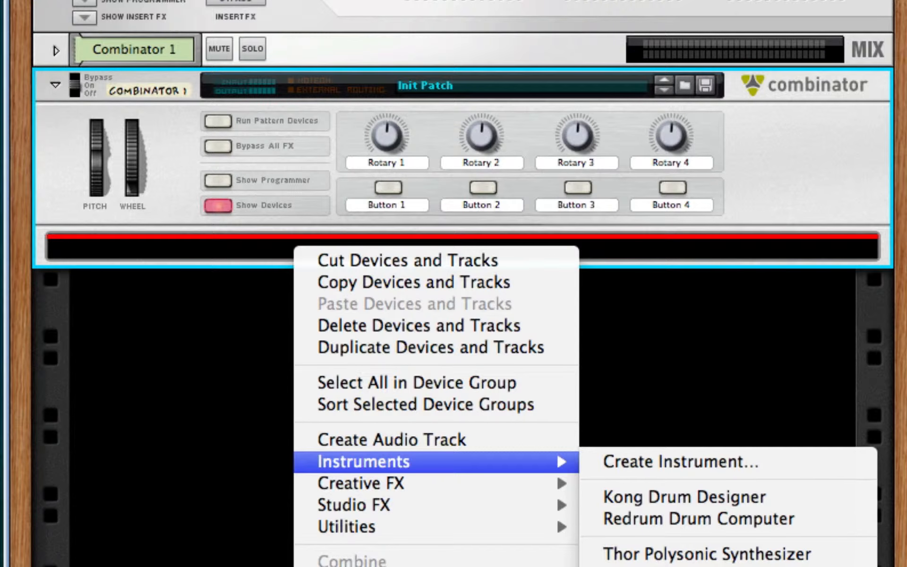
left_click(630, 566)
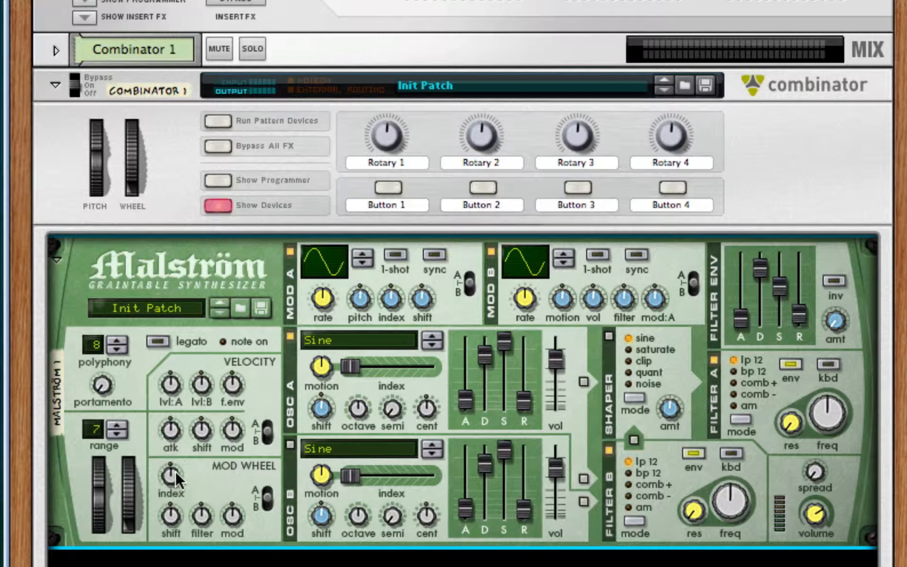
Raise the Malström's mod wheel index and shift amounts and turn off Modulator A
left_click_drag(174, 467, 177, 452)
left_click_drag(173, 517, 174, 512)
left_click(290, 251)
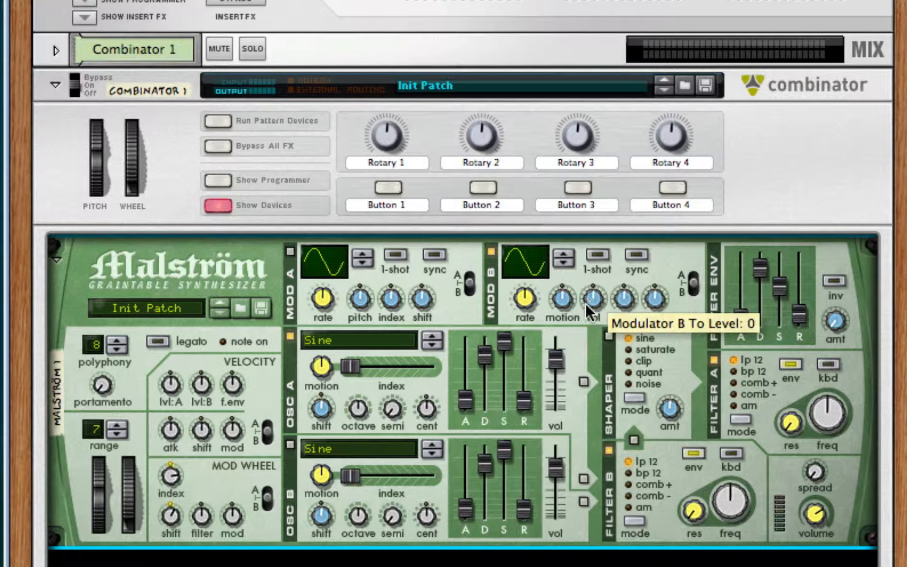
Turn up Modulator B's volume amount and set the modulator to tempo sync, a faster rate and the descending ramp waveform
left_click_drag(586, 304, 594, 262)
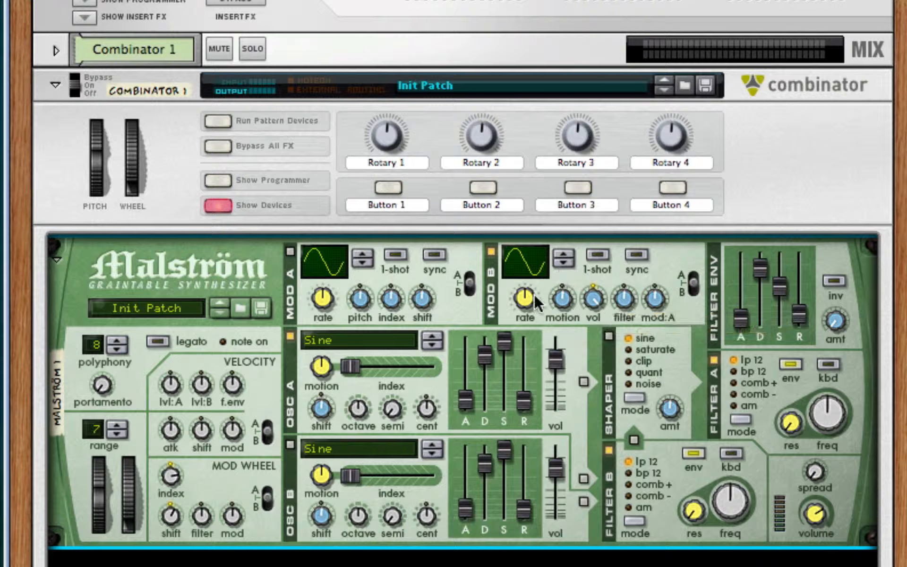
left_click(636, 255)
left_click_drag(520, 300, 528, 239)
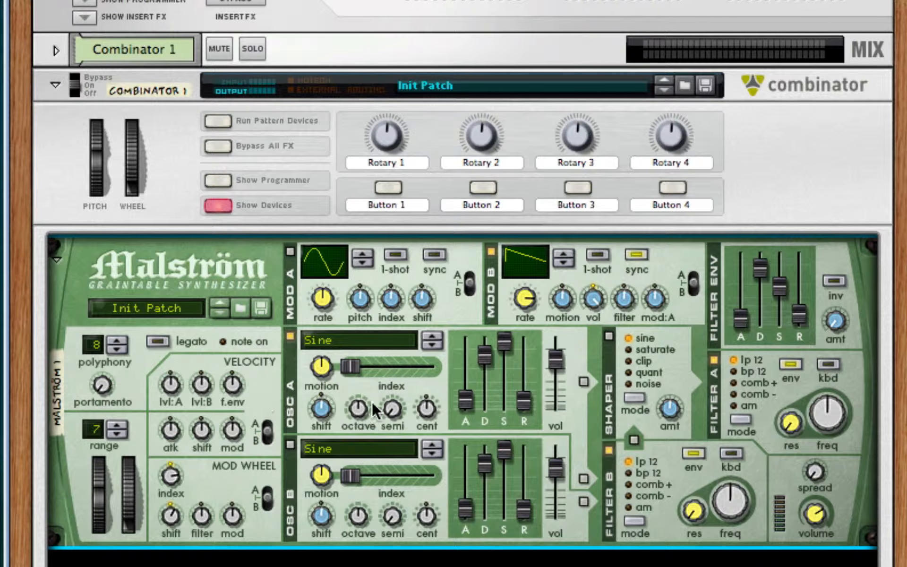
Set Oscillator A to the Voice: MaleChoir graintable, lower its octave and move its index to about the middle
left_click(348, 339)
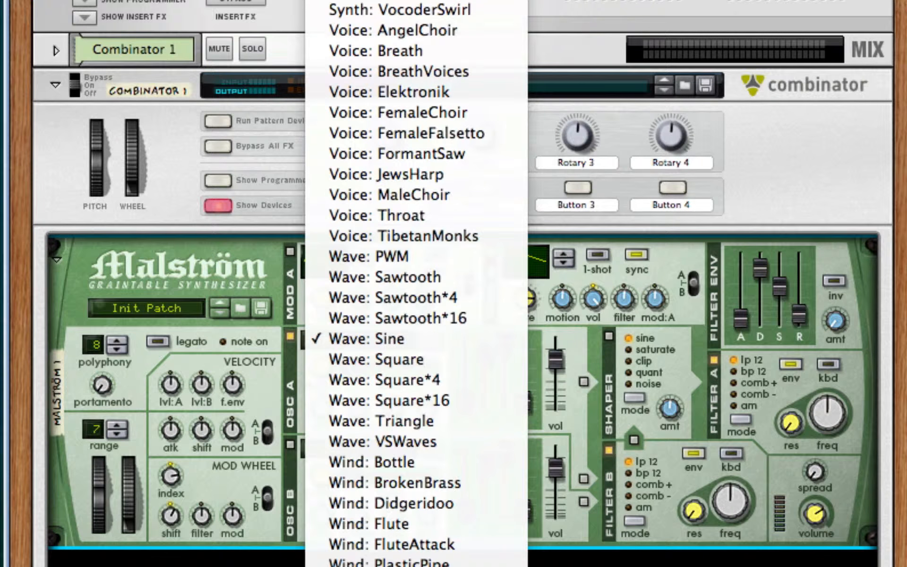
scroll(416, 283, "up", 10)
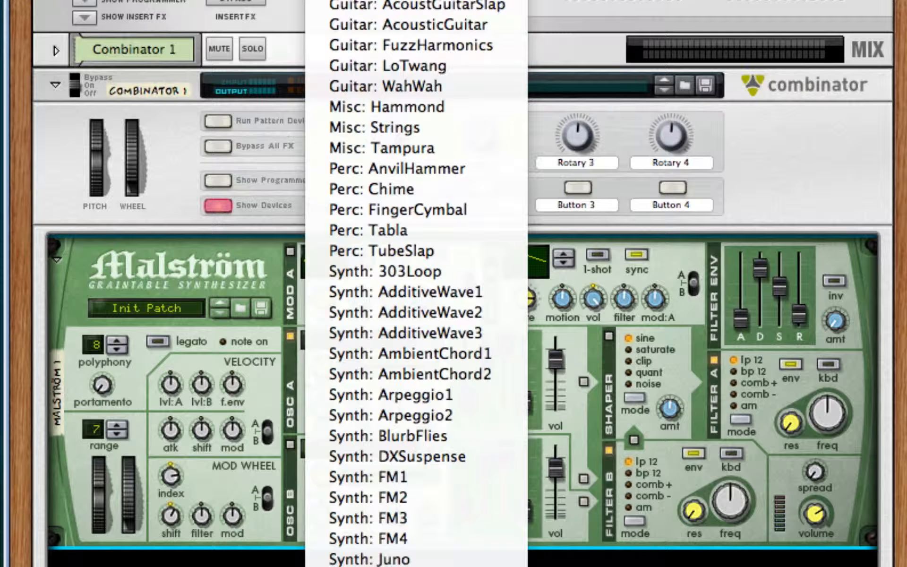
scroll(411, 86, "down", 8)
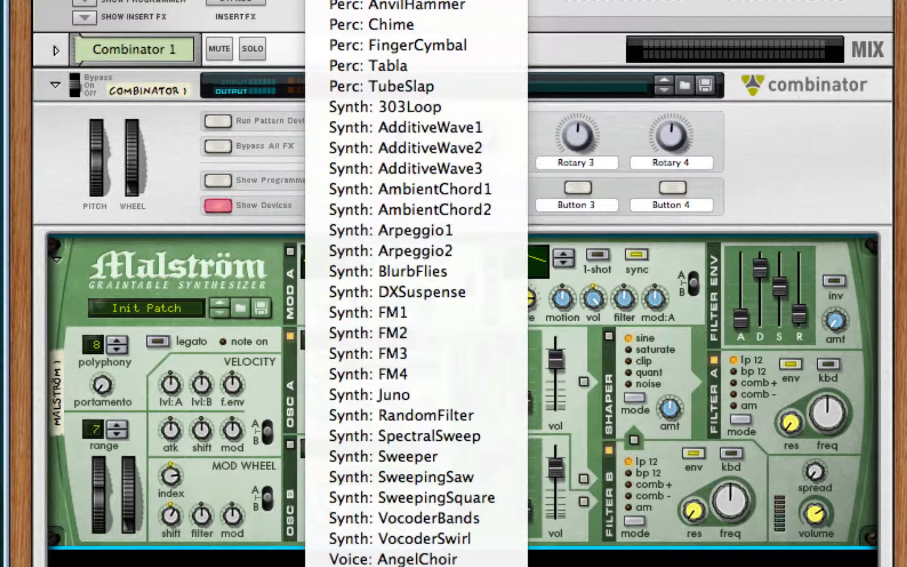
left_click(398, 565)
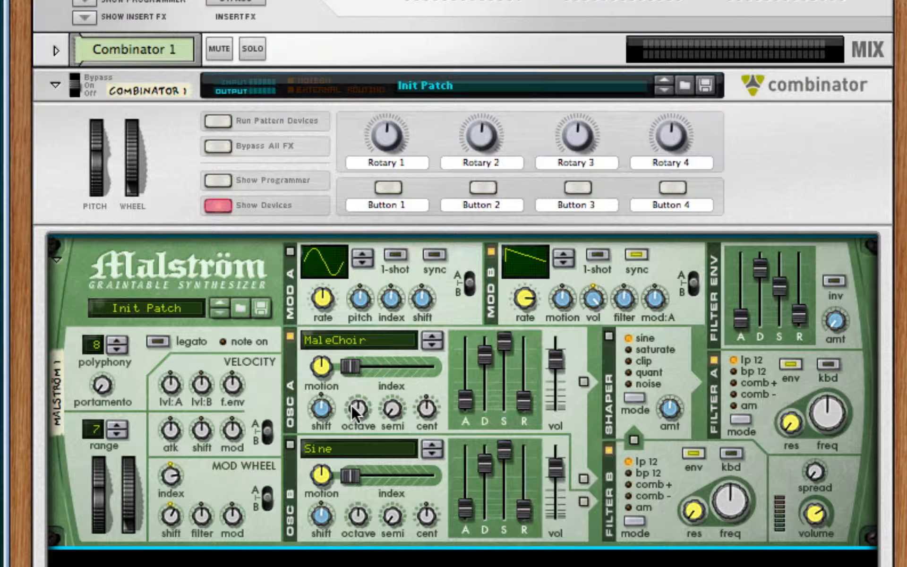
mouse_move(351, 405)
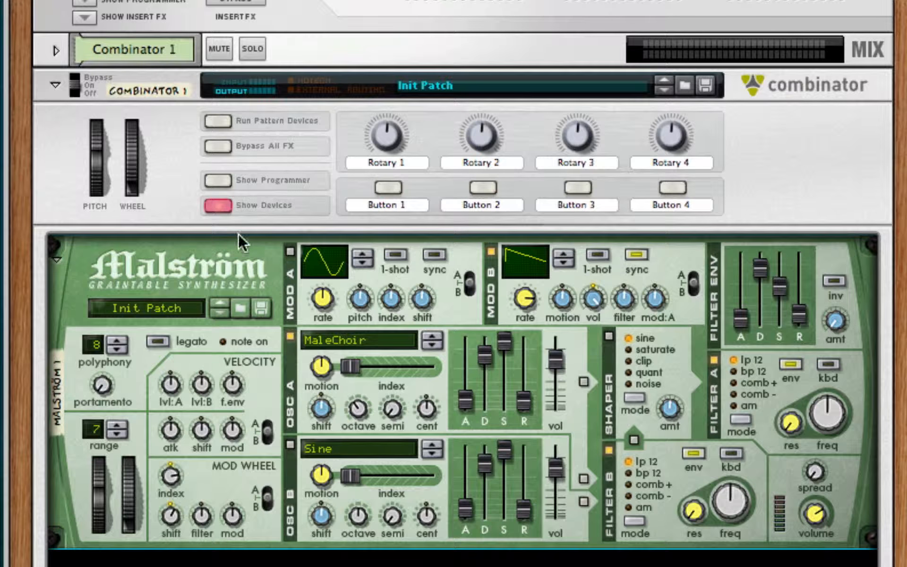
left_click_drag(347, 365, 397, 367)
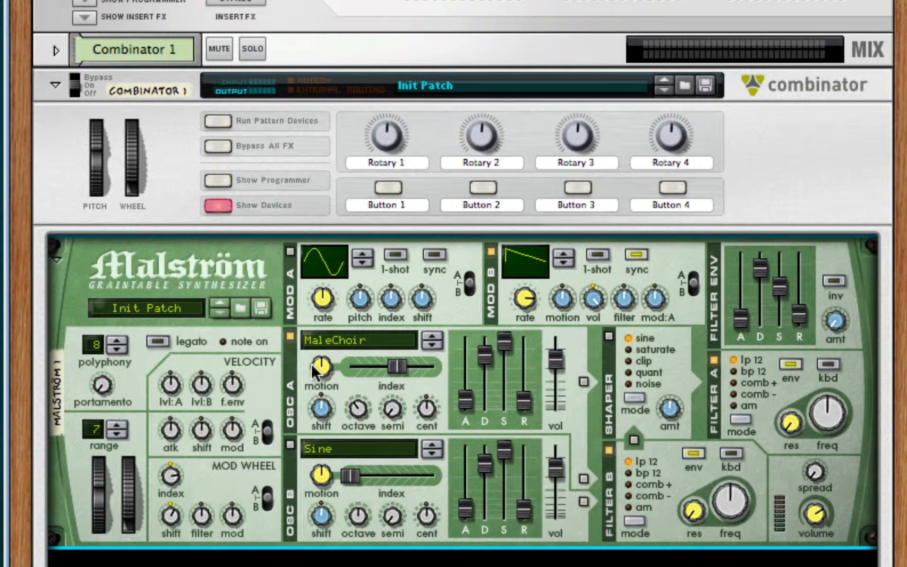
Lower Oscillator A's motion, route it to the Shaper and Filter B, and route Oscillator B to Filter B
mouse_move(317, 368)
left_mouse_down()
mouse_move(316, 386)
mouse_move(315, 378)
left_mouse_up()
left_click(583, 381)
left_click(585, 477)
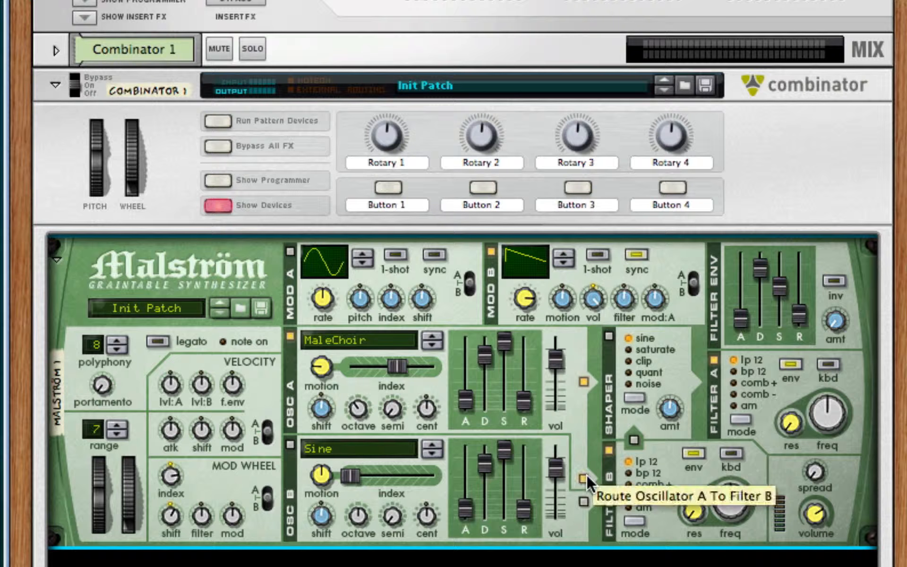
left_click(584, 500)
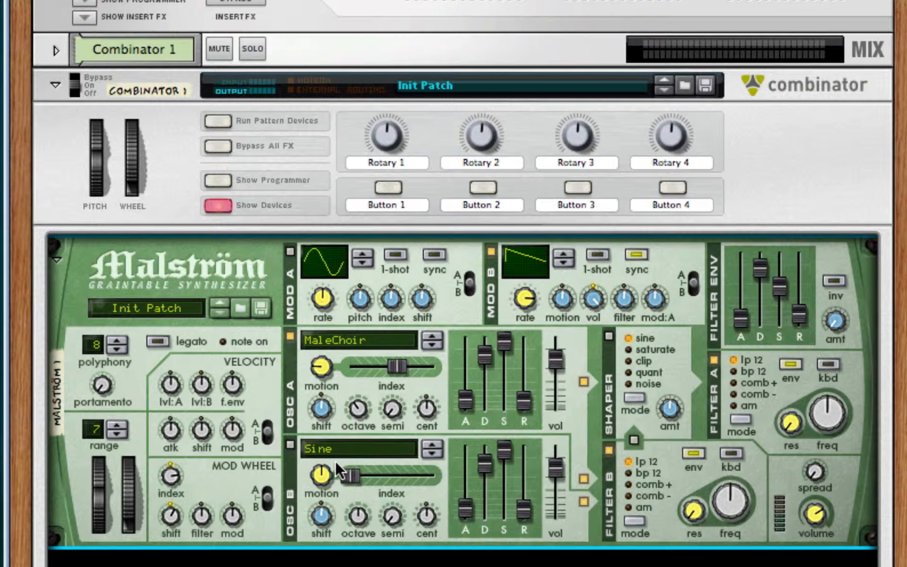
Turn on Oscillator B with the Synth: RandomFilter graintable, lower its motion and move its index to about three quarters
left_click(289, 445)
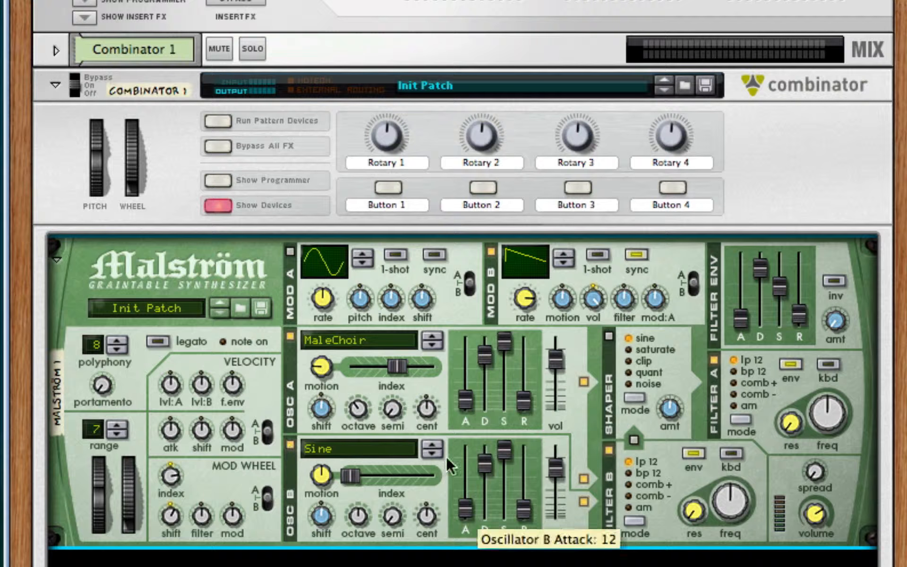
left_click(391, 448)
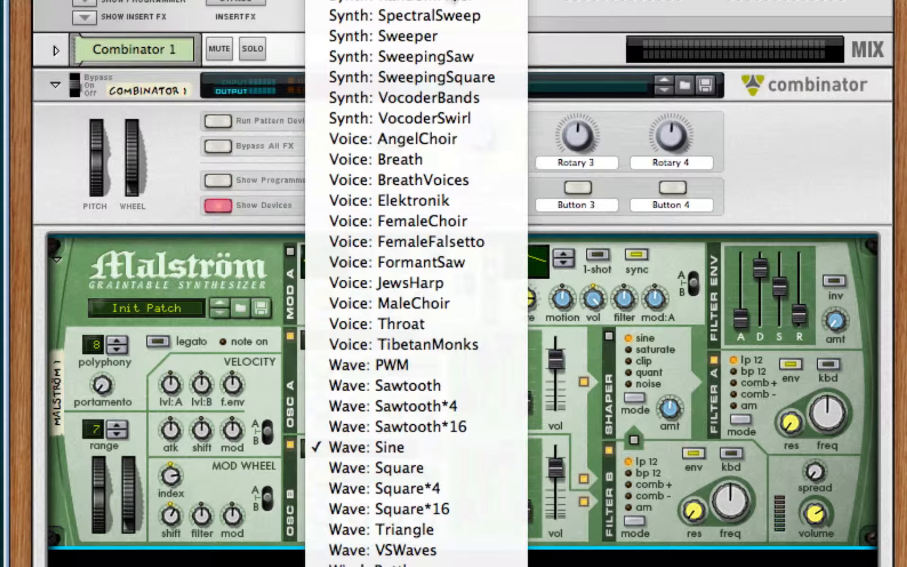
left_click(447, 3)
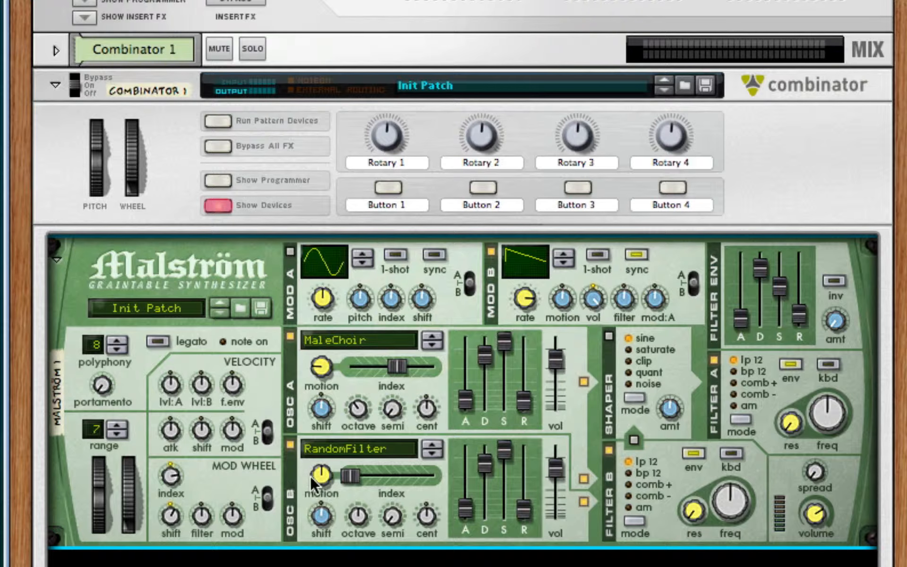
left_click_drag(322, 474, 319, 496)
left_click_drag(466, 399, 466, 359)
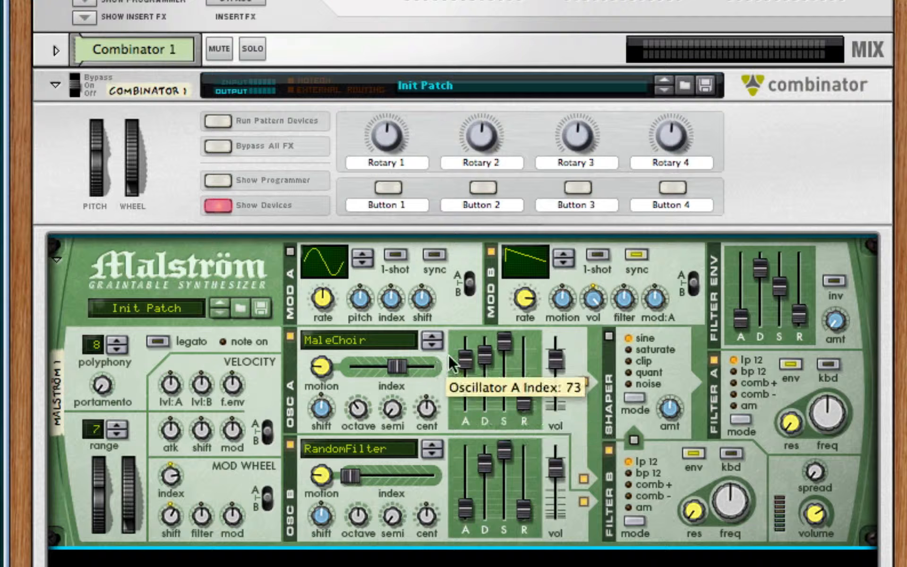
key("super+z")
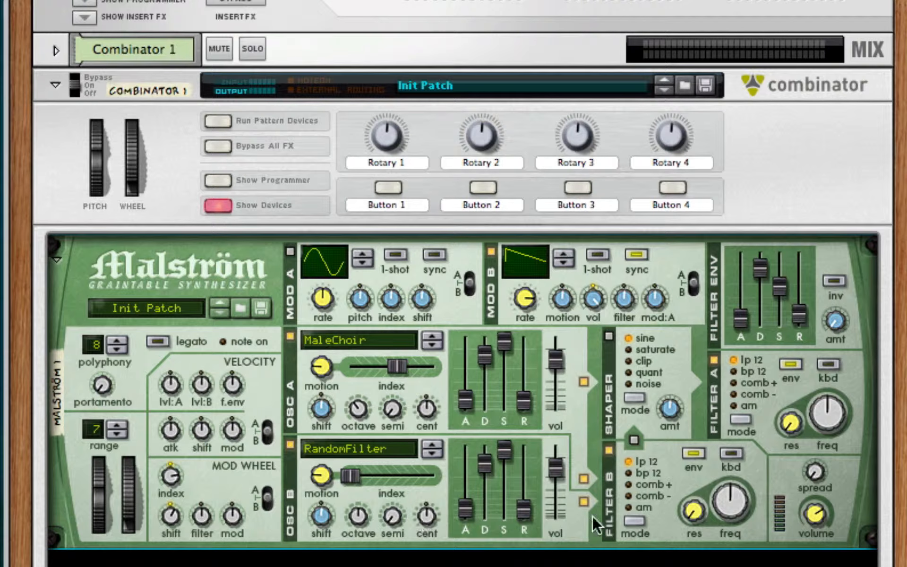
left_click_drag(391, 470, 416, 472)
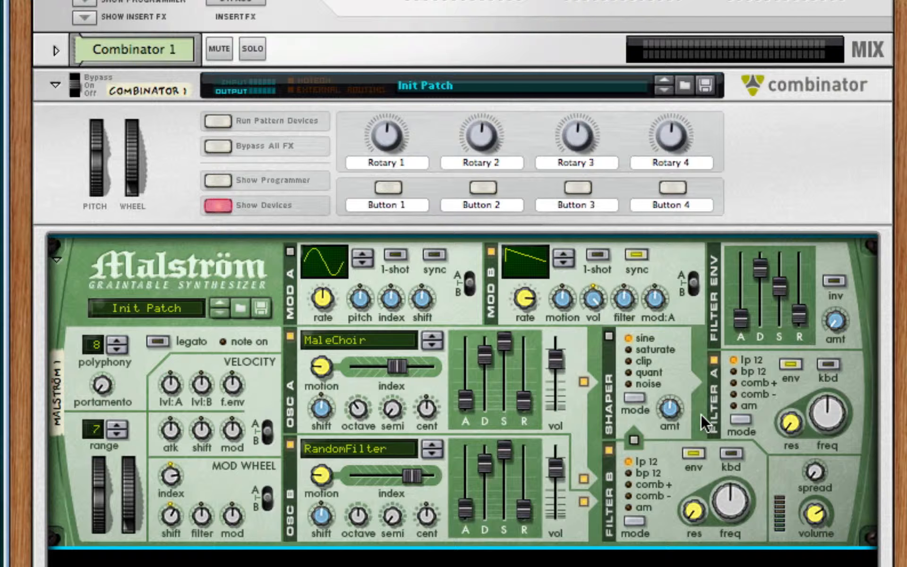
Turn on the Shaper in sine mode, lower its amount slightly and route Filter B into it
left_click(607, 335)
left_click_drag(674, 413, 673, 417)
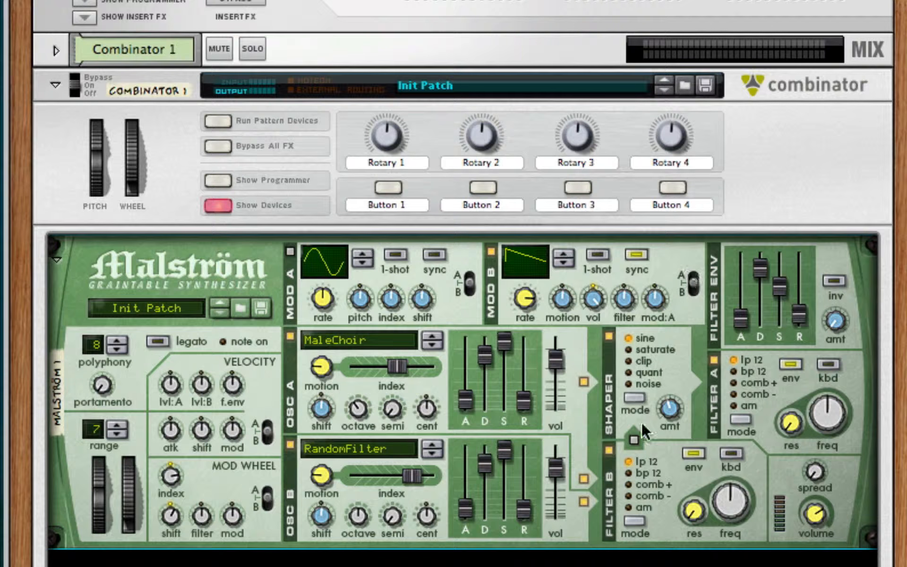
mouse_move(676, 409)
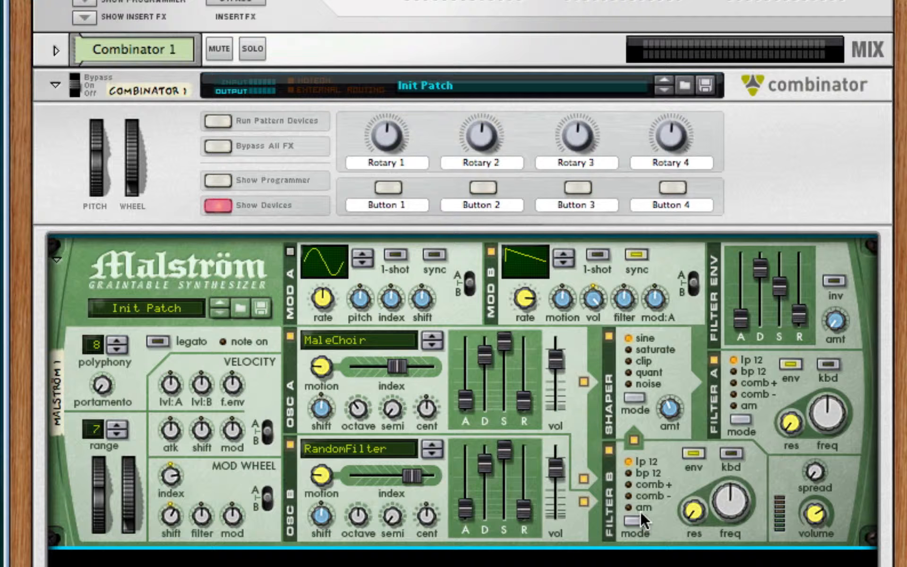
Set Filter B to comb+ with a frequency of 119 and higher resonance, and turn off Filter A
left_click(657, 482)
left_click_drag(733, 500, 735, 464)
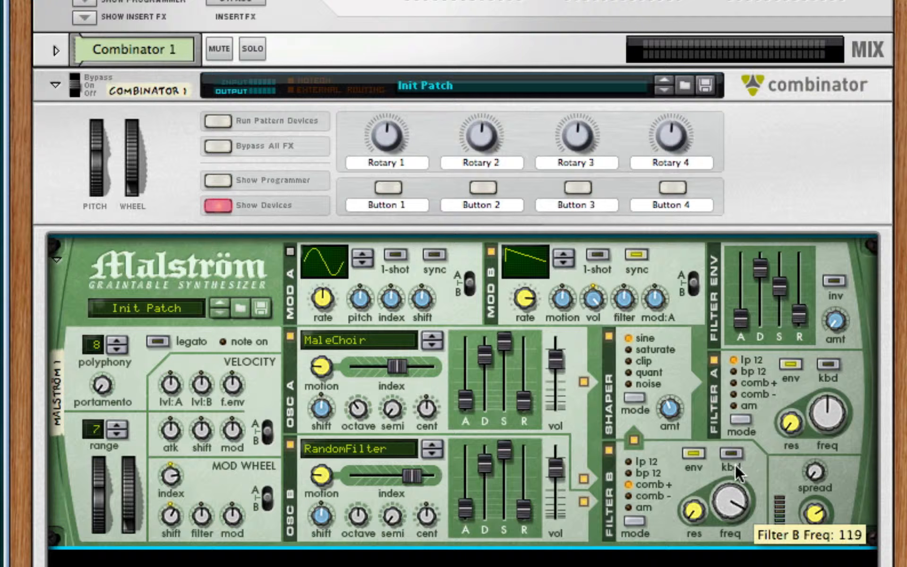
left_click_drag(701, 501, 696, 478)
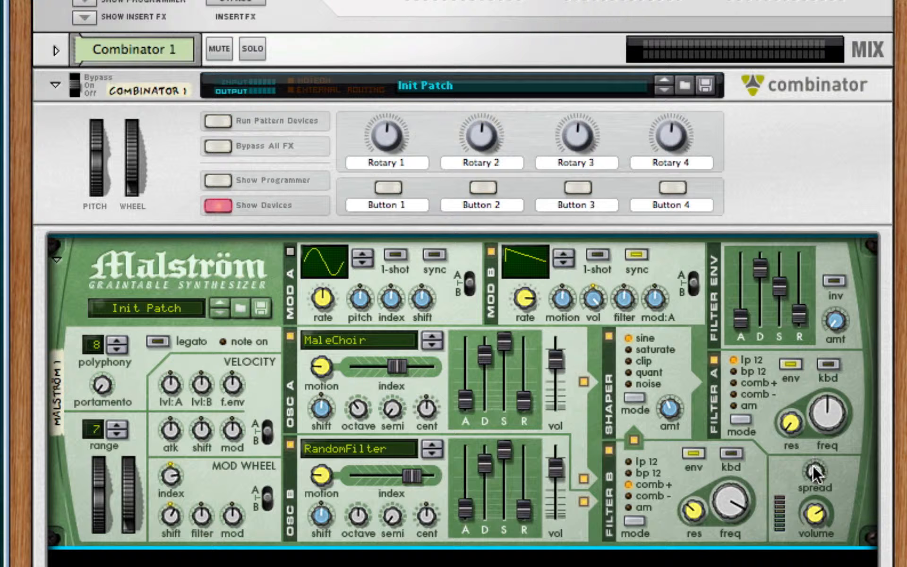
left_click(713, 357)
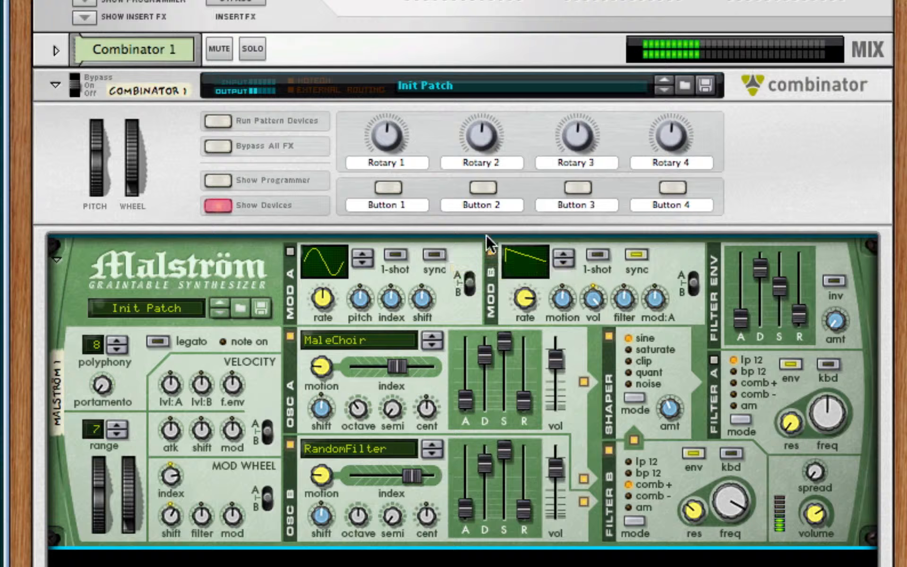
Compare the patch's sound with Modulator B switched off and on
left_click(489, 249)
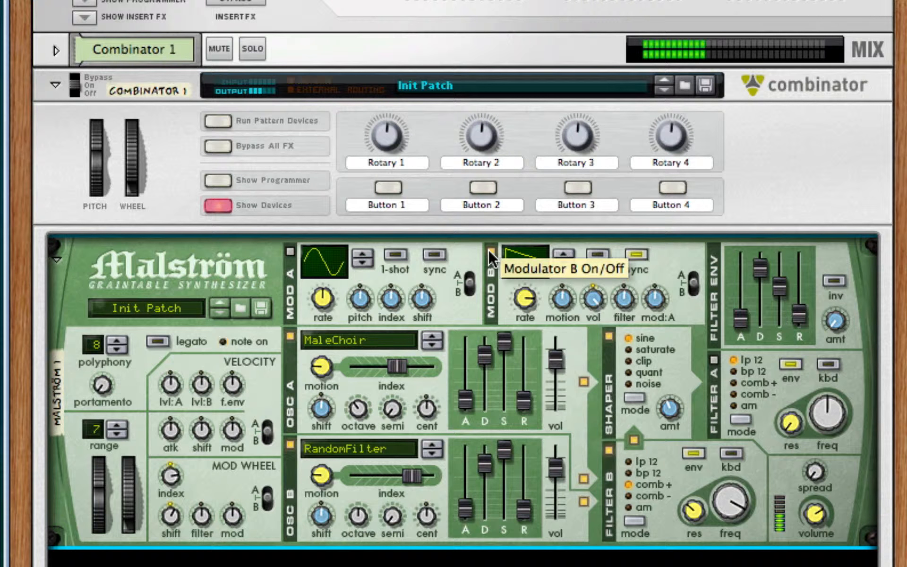
left_click(490, 250)
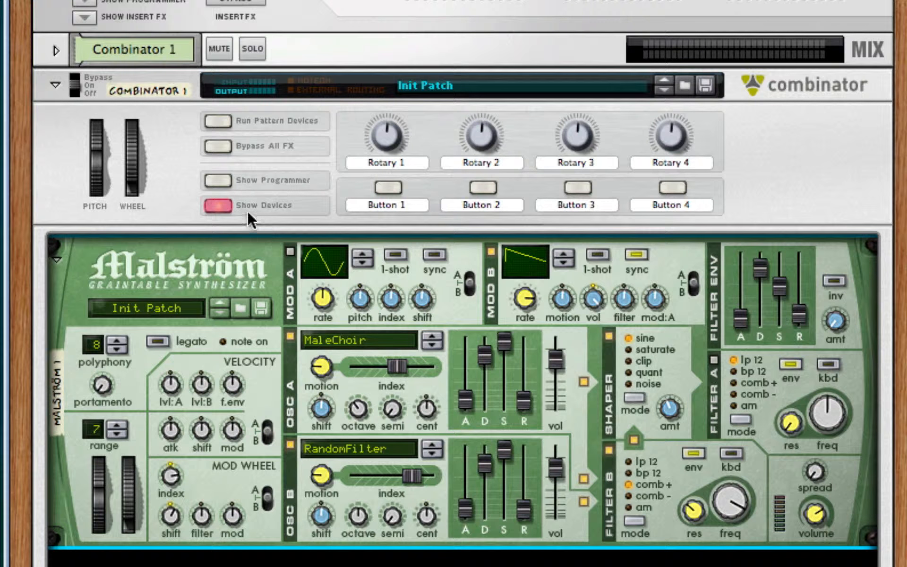
Assign the Combinator's Button 1 to the Malström's Modulator B On/Off in the programmer and test the button
left_click(216, 180)
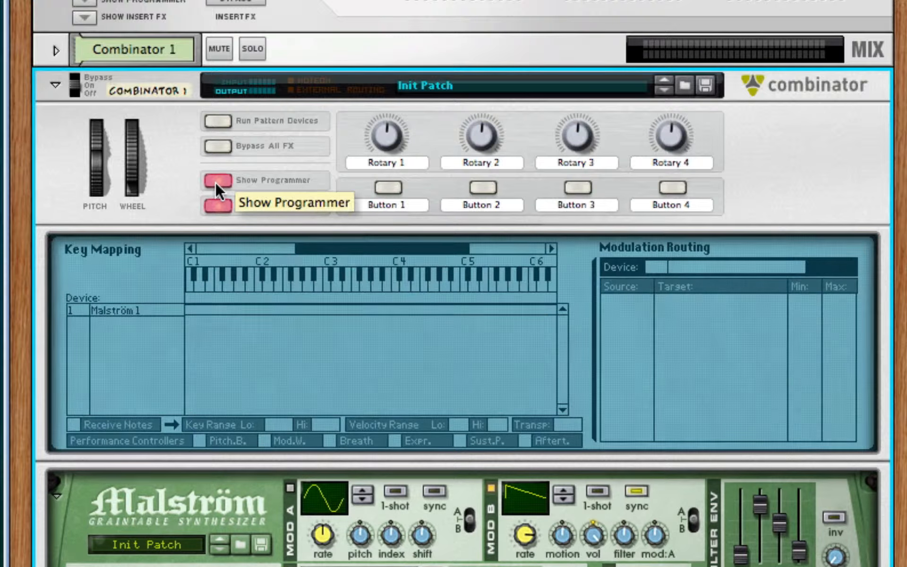
left_click(108, 312)
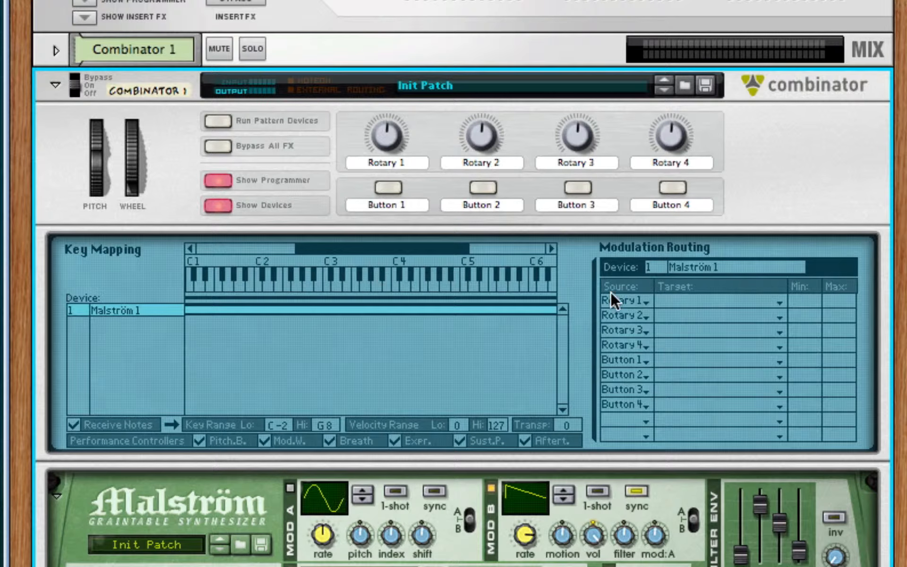
left_click(673, 358)
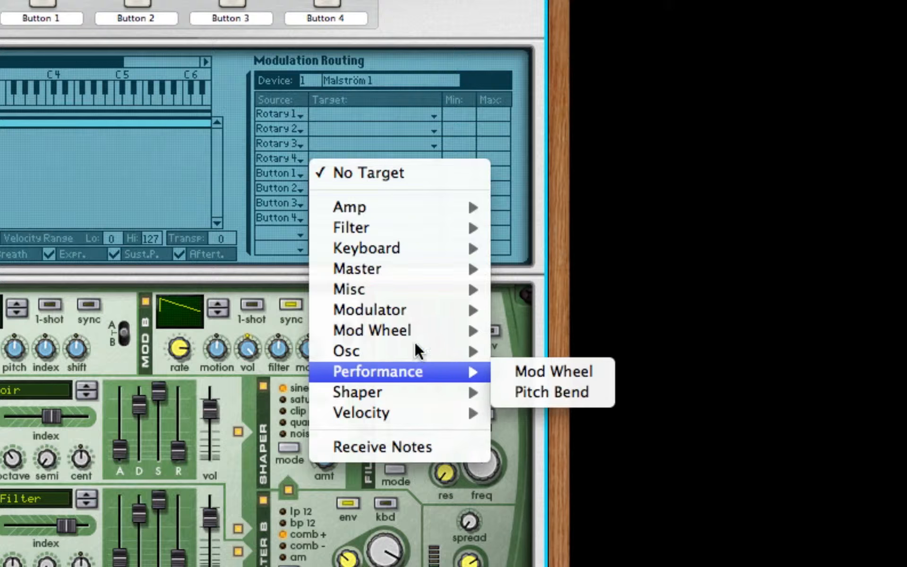
mouse_move(418, 319)
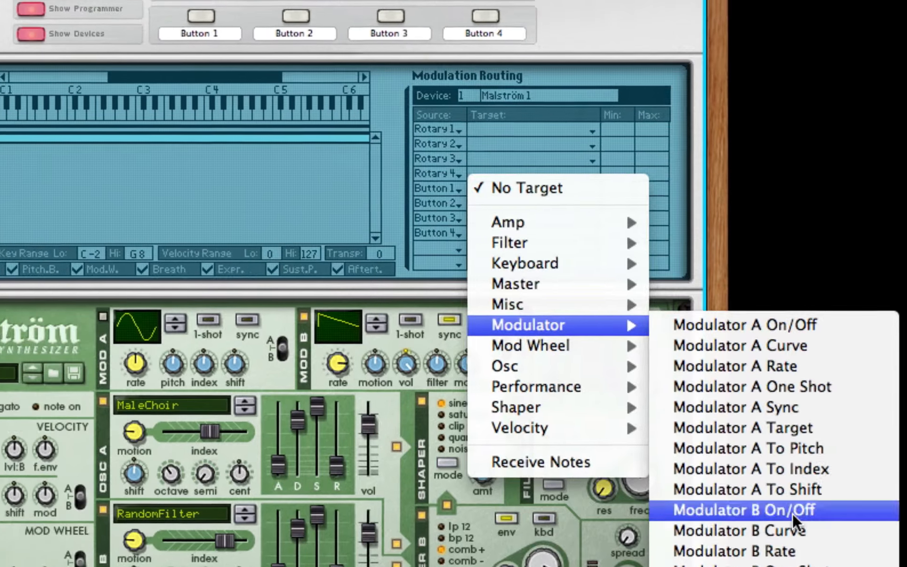
left_click(634, 498)
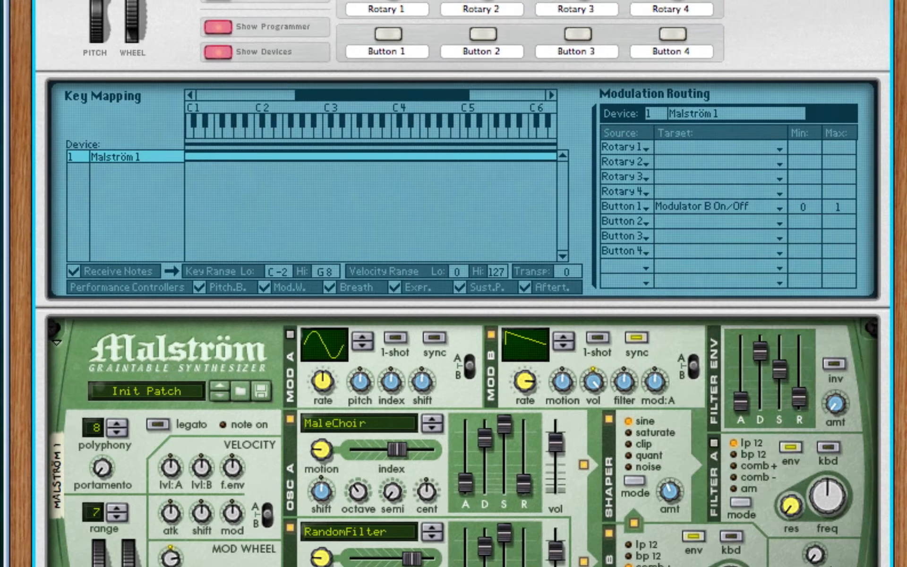
left_click(394, 35)
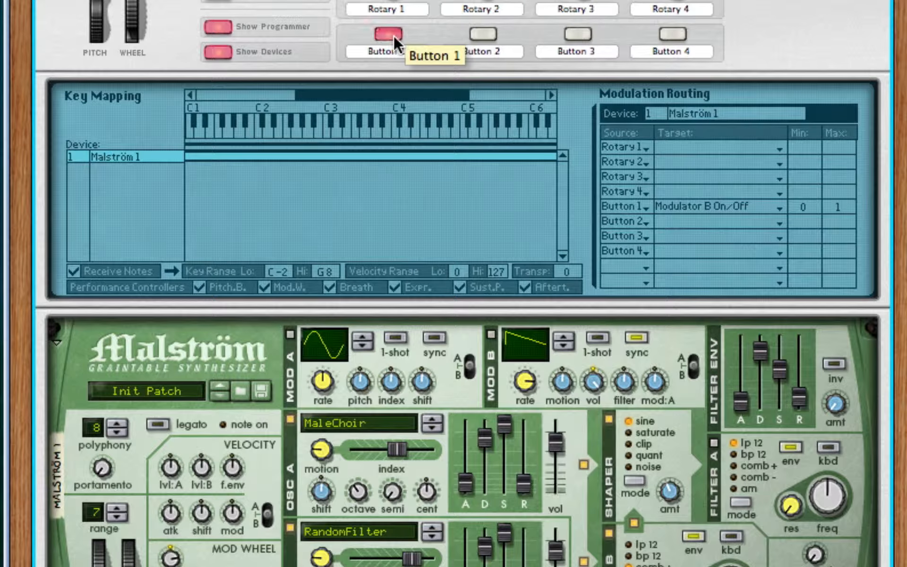
left_click(394, 36)
left_click(394, 36)
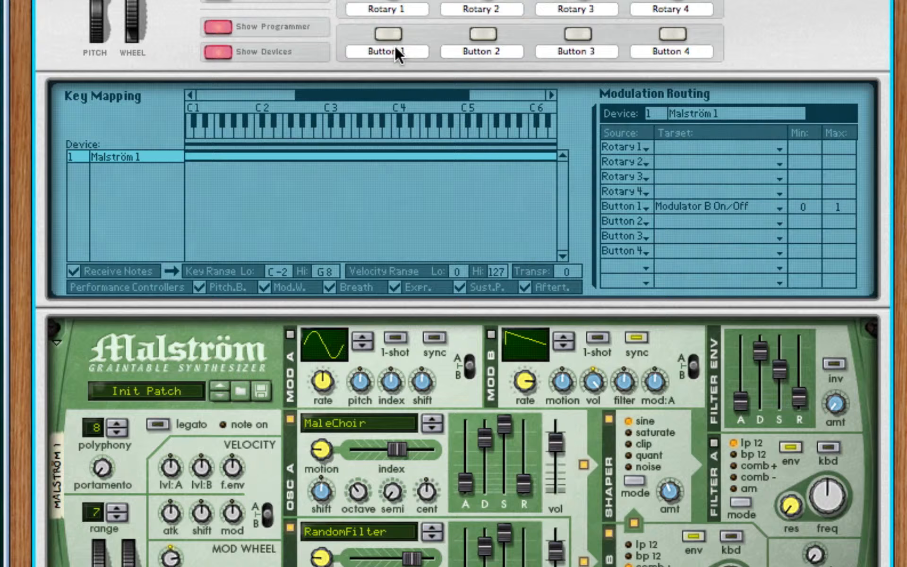
Rename the Combinator's Button 1 as Syncher and hide the programmer
double_click(397, 49)
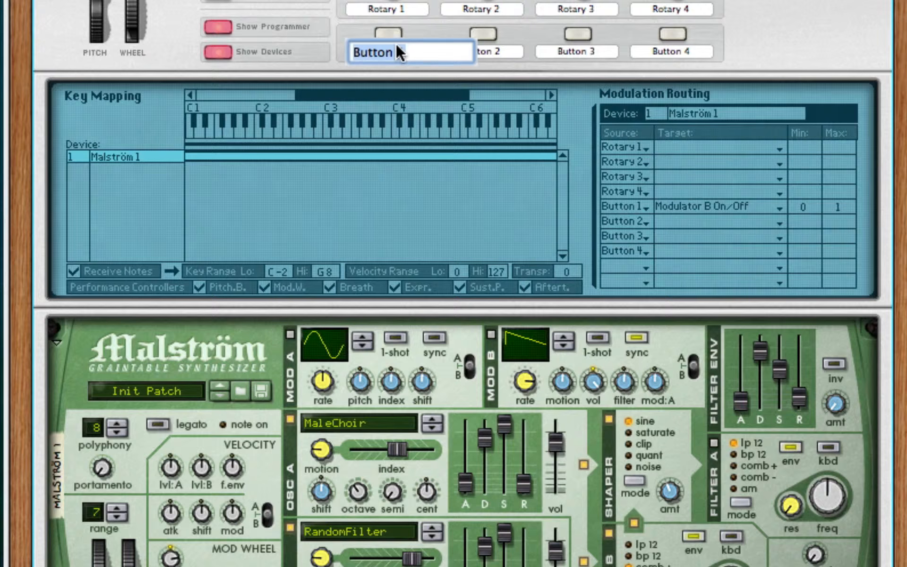
type("Synche4")
key("BackSpace")
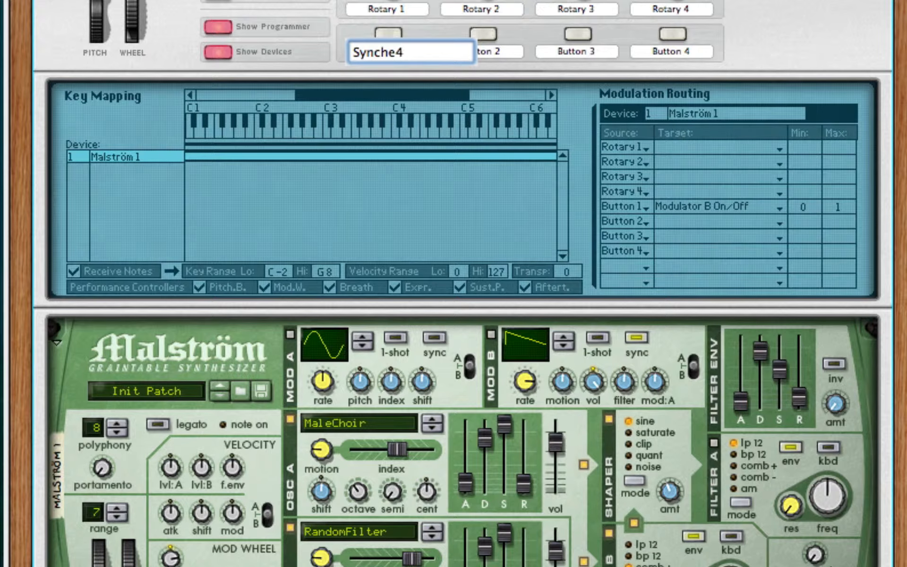
type("r")
key("Return")
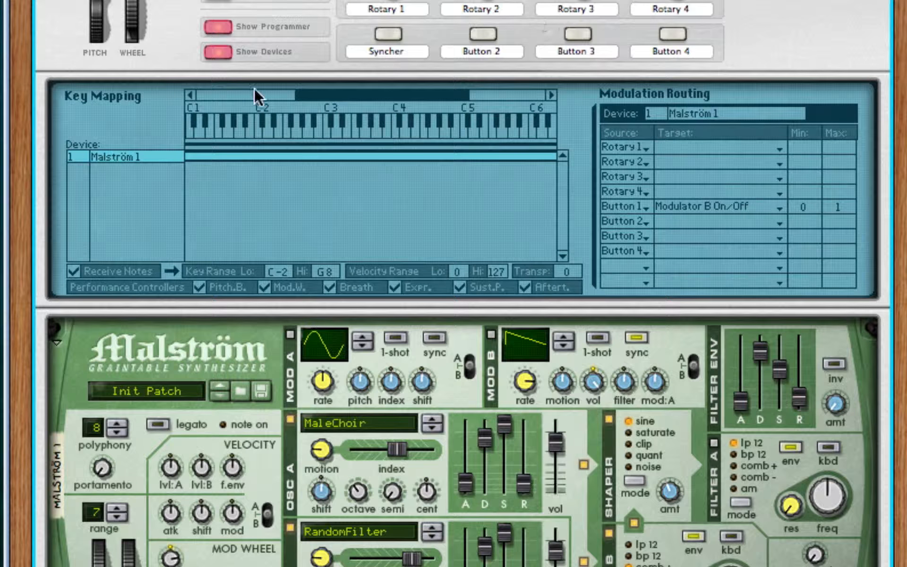
left_click(216, 53)
left_click(217, 51)
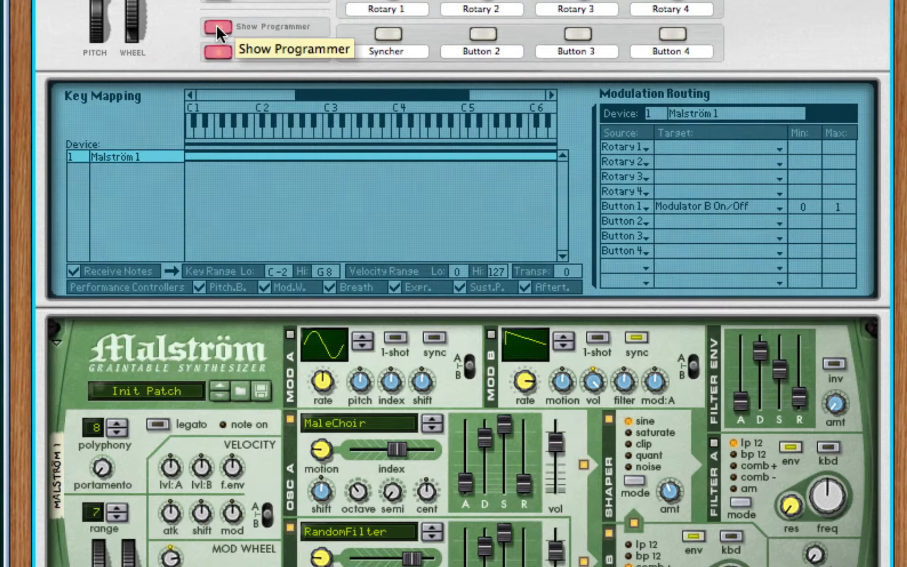
left_click(218, 26)
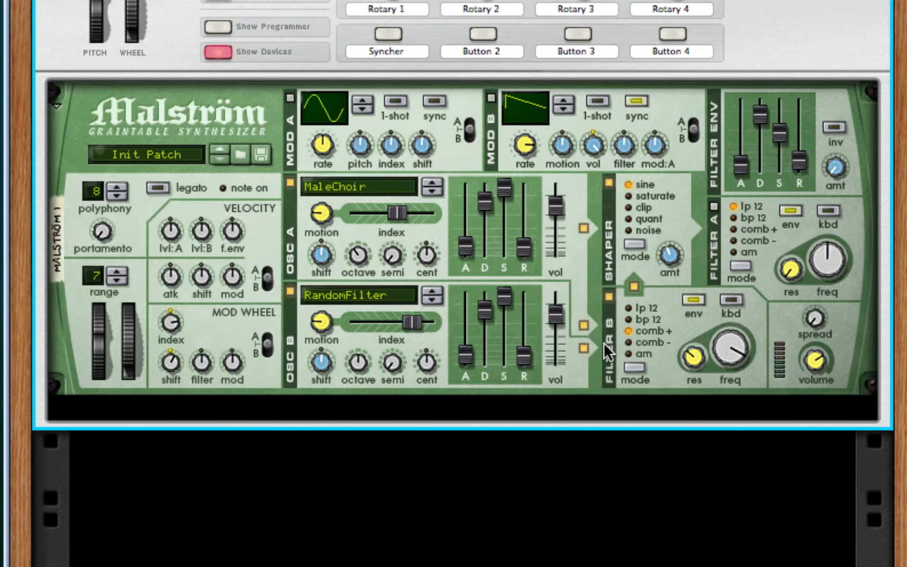
Add an RV7000 reverb after the Malström, reduce its dry-wet mix and set its decay to 23
right_click(591, 369)
mouse_move(735, 515)
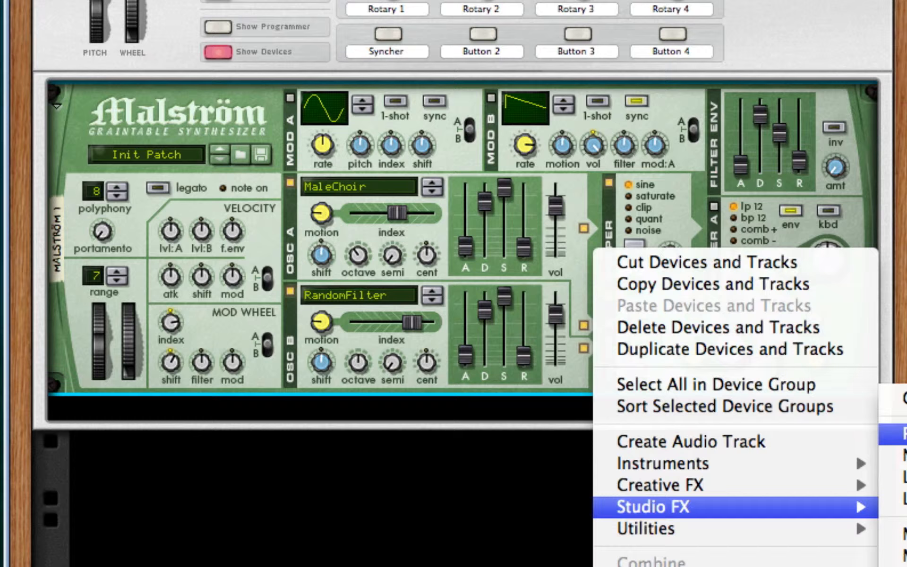
left_click(893, 434)
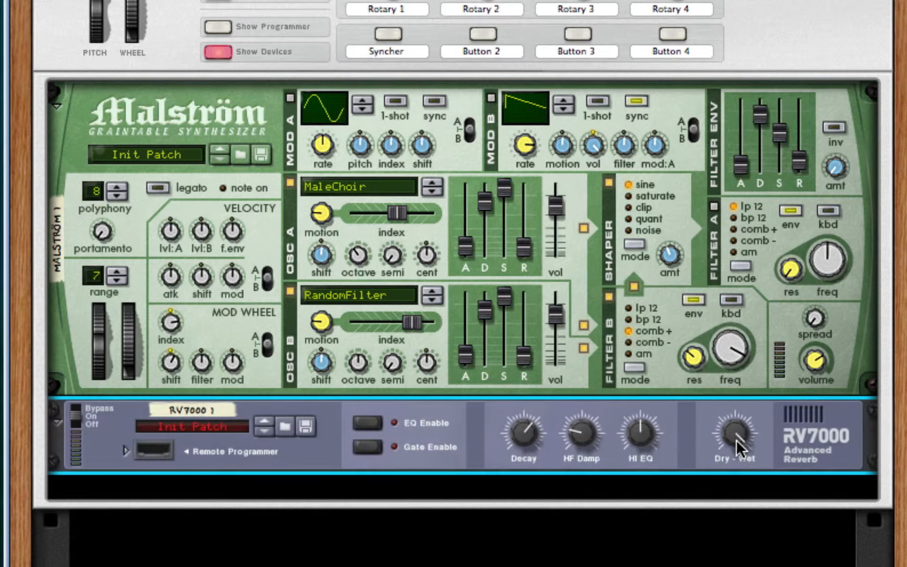
left_click_drag(733, 439, 733, 497)
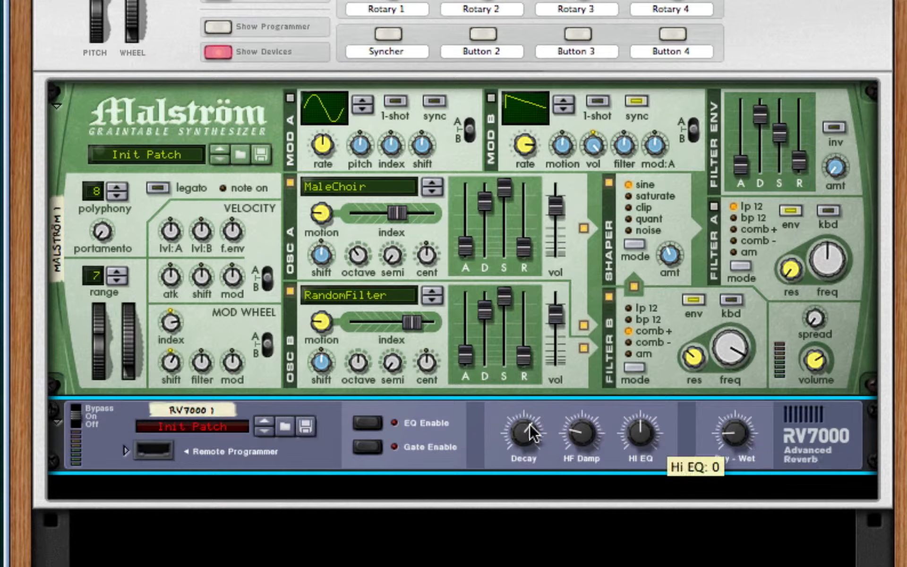
left_click_drag(510, 429, 507, 463)
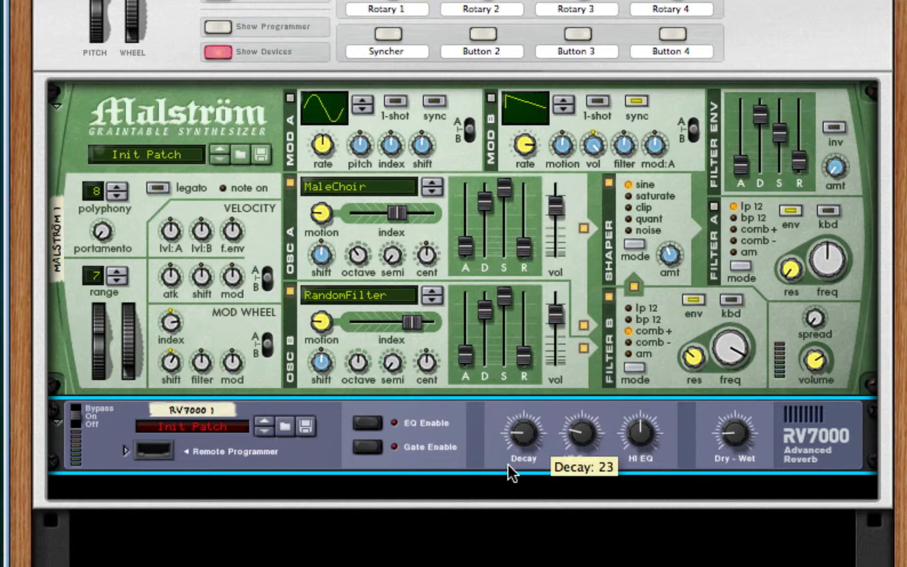
Add a Scream 4 after the reverb, set its damage type to Tape and raise the damage control and P1
right_click(826, 432)
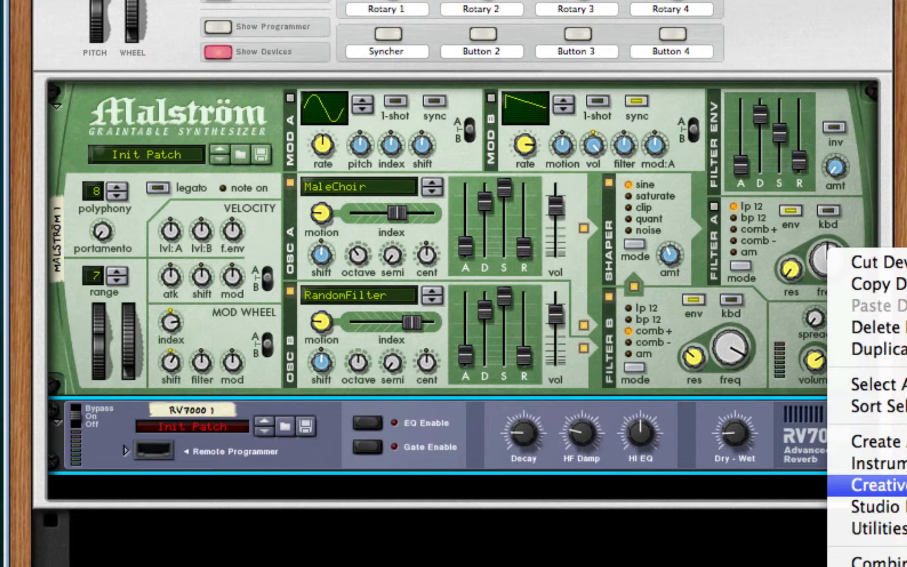
left_click(905, 486)
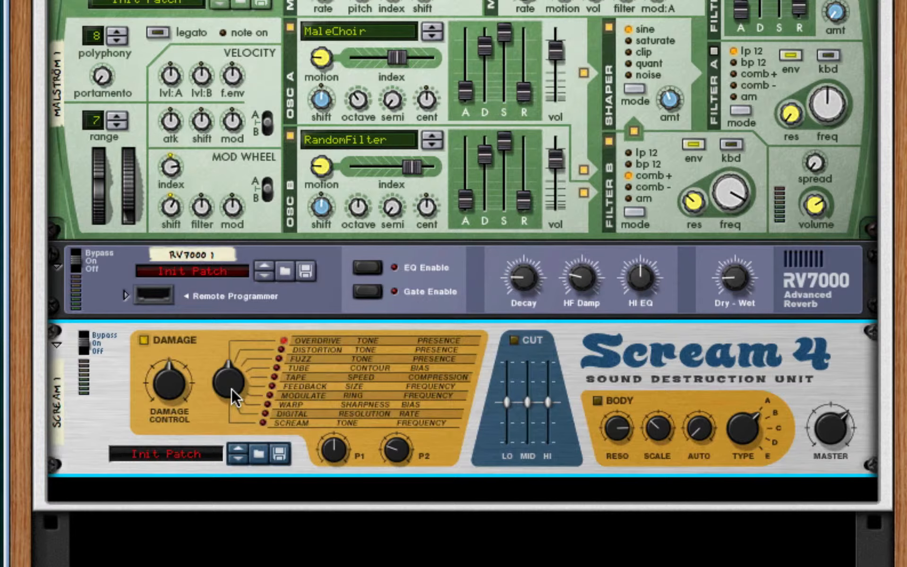
left_click_drag(231, 387, 230, 355)
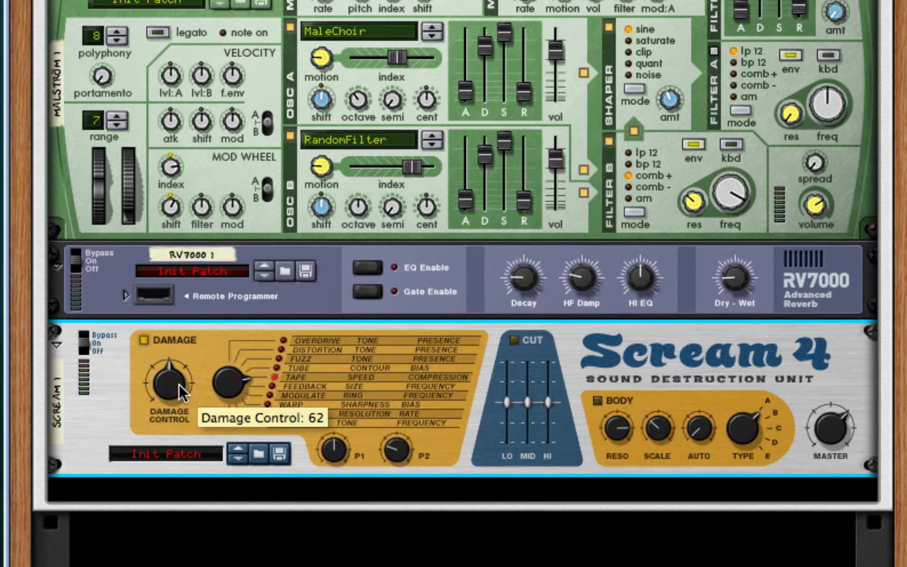
left_click_drag(178, 384, 182, 376)
left_click_drag(320, 440, 322, 430)
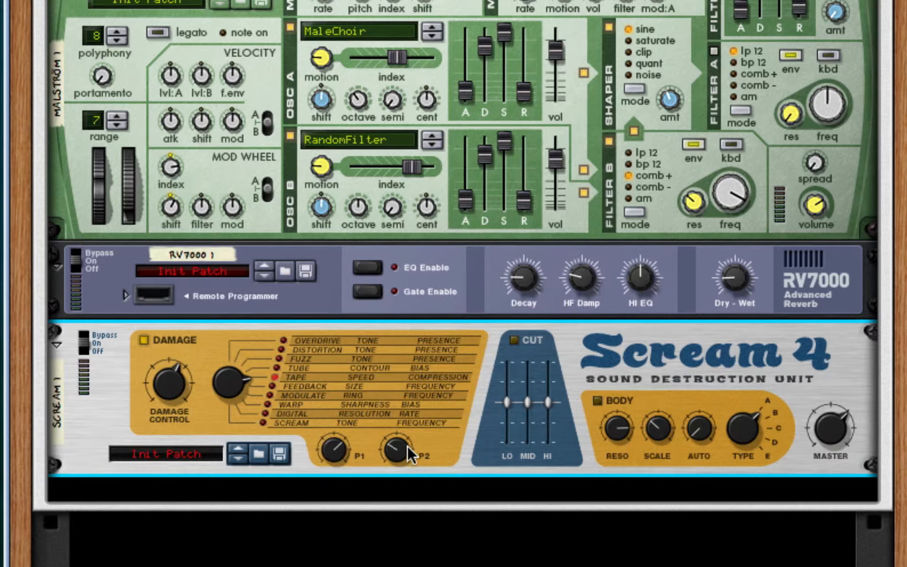
Raise the Scream 4's P2 control slightly
left_click_drag(416, 453, 410, 438)
right_click(714, 399)
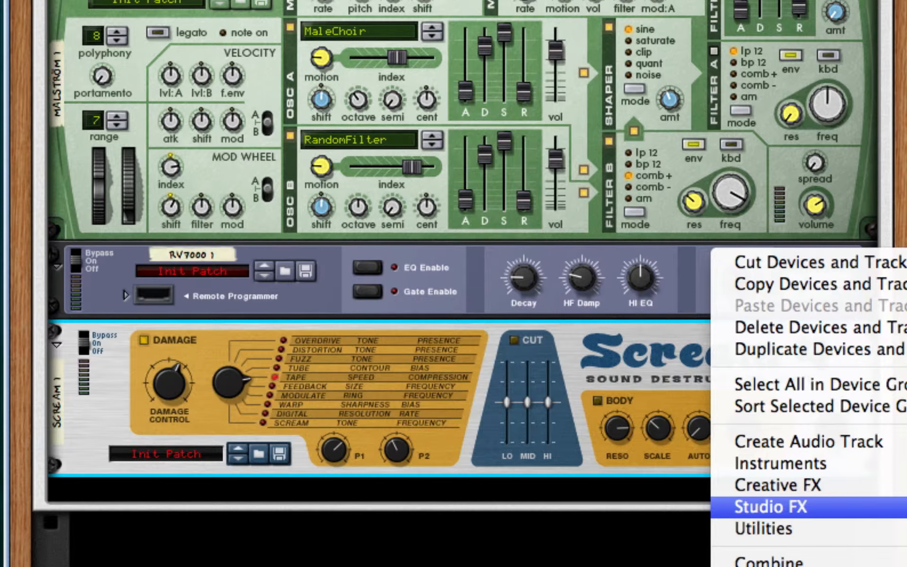
key("Escape")
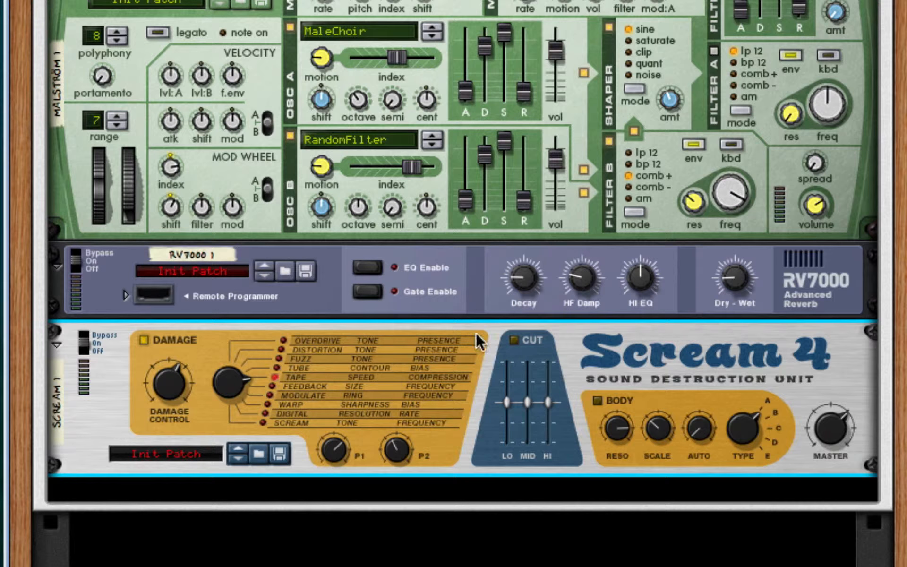
Add a second RV7000 reverb after the Scream 4 and reduce its dry-wet mix and decay
right_click(660, 344)
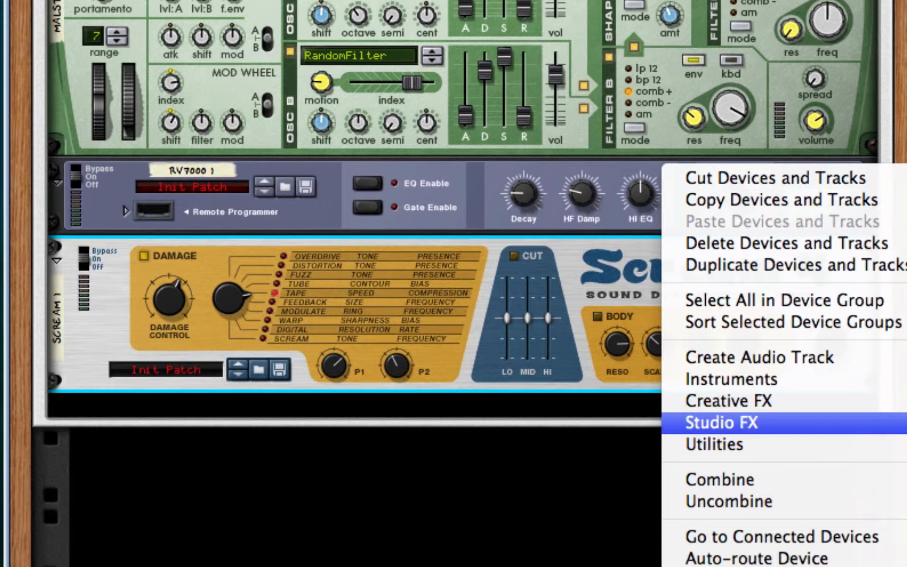
left_click(905, 435)
left_click_drag(739, 432, 718, 486)
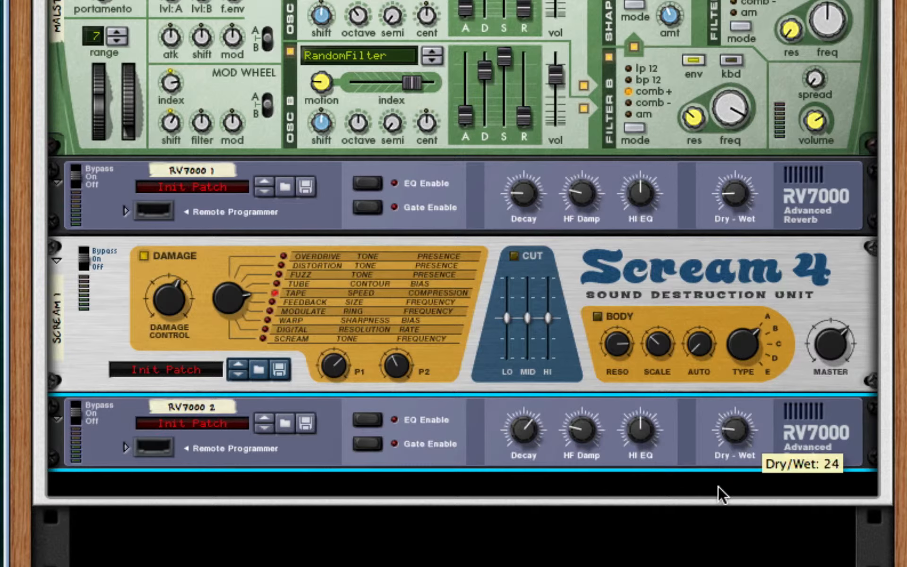
left_click_drag(539, 416, 520, 454)
Add a Line 6 Bass Amp after the second RV7000 reverb
right_click(810, 455)
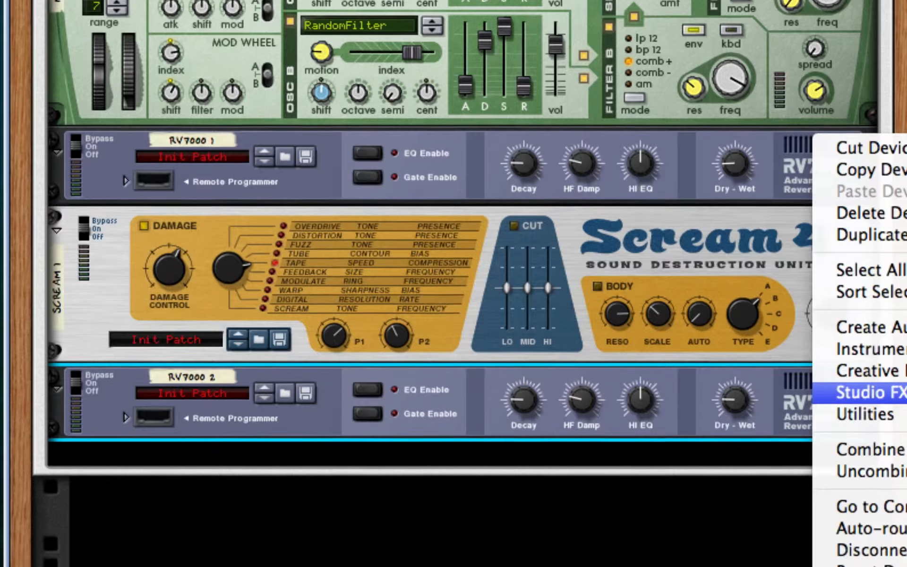
left_click(906, 423)
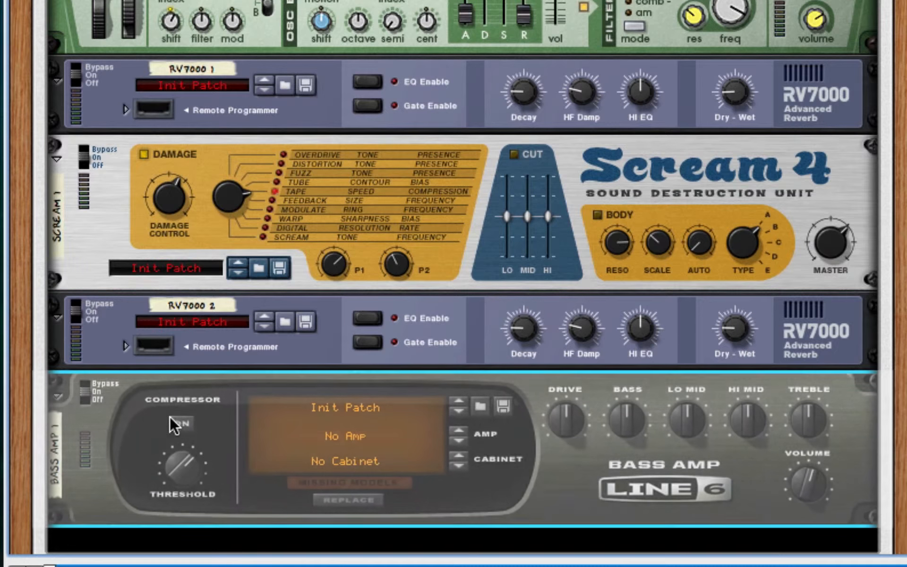
scroll(348, 271, "down", 5)
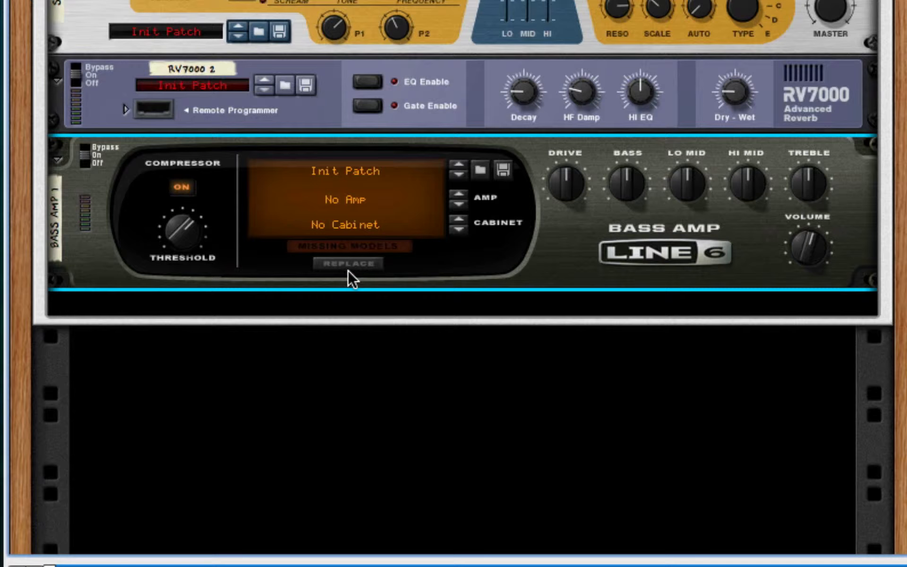
Add two MClass Equalizers in a row after the Bass Amp
right_click(671, 245)
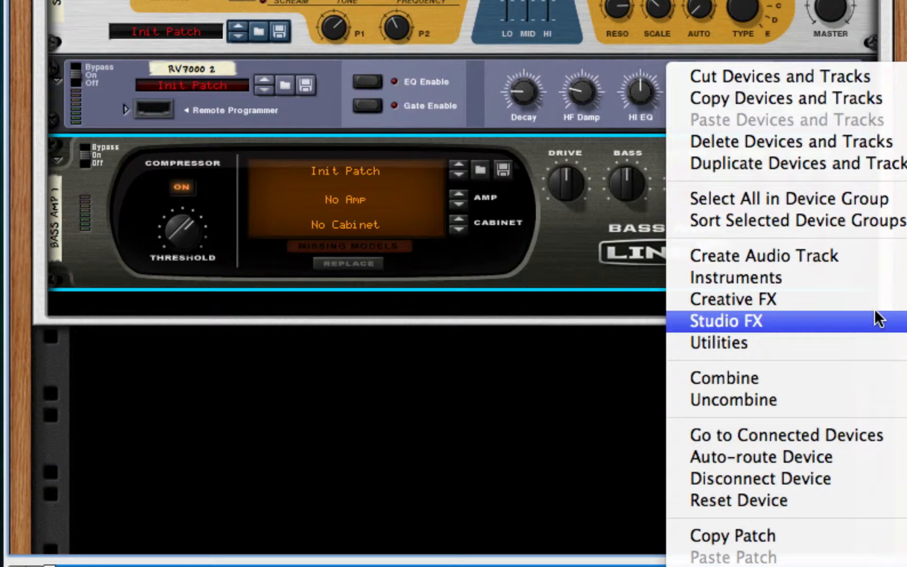
left_click(905, 409)
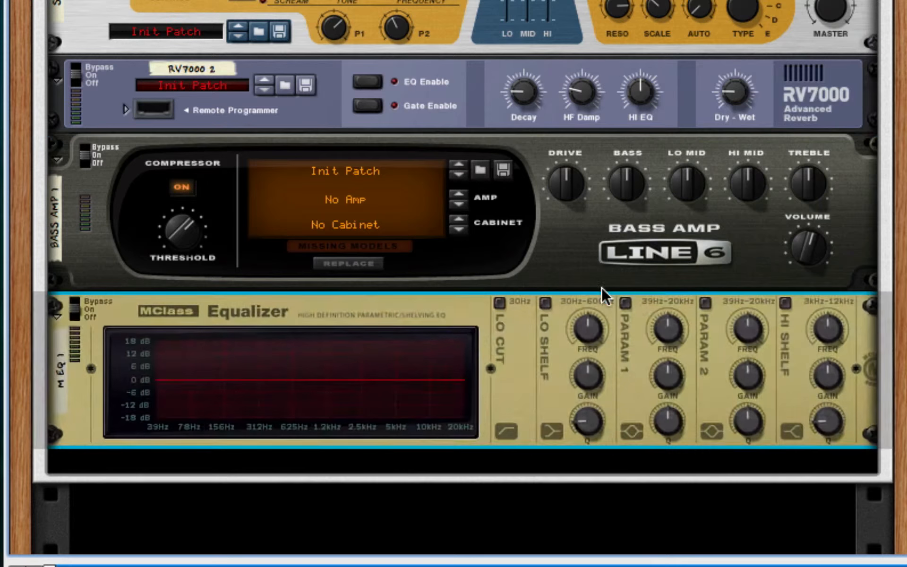
right_click(608, 319)
right_click(562, 331)
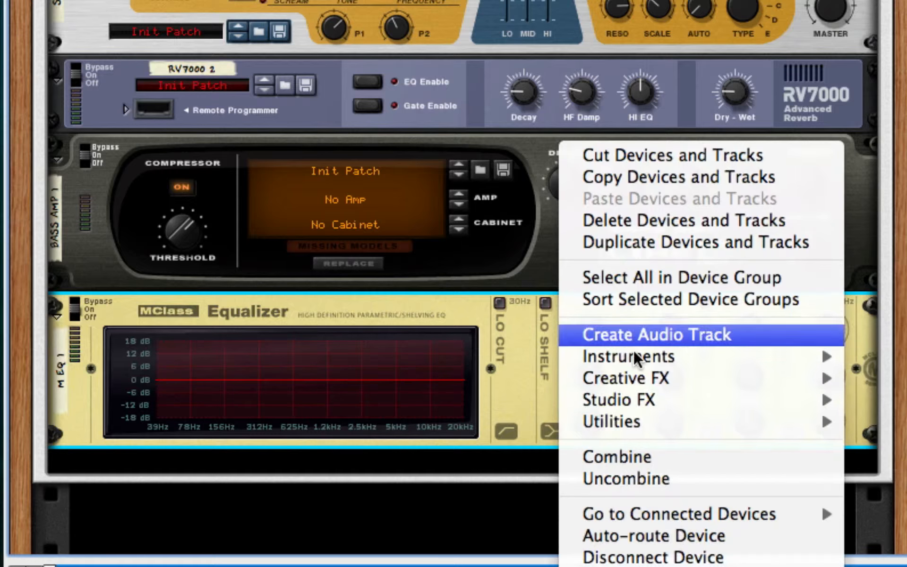
mouse_move(725, 400)
left_click(884, 347)
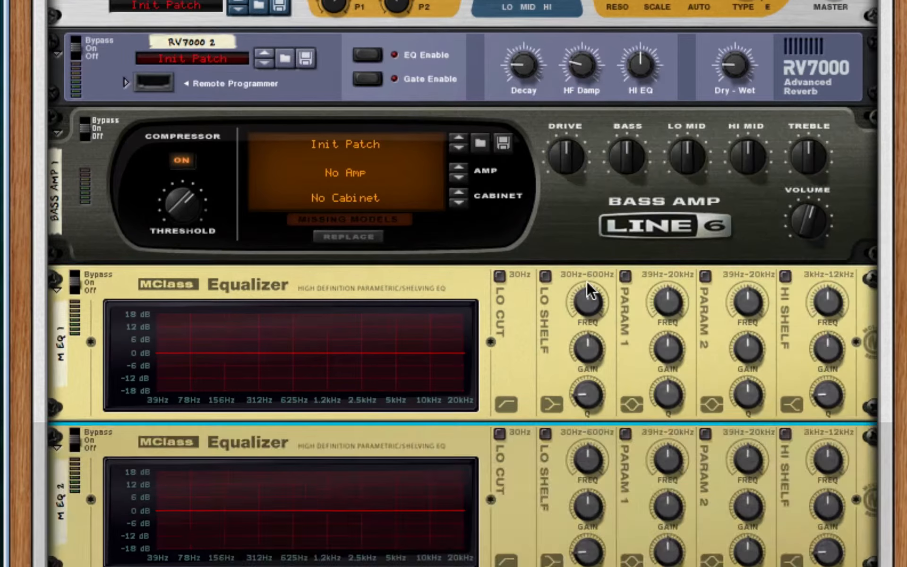
On the first equalizer, enable Lo Cut, Param 1 and Param 2, and cut narrow -18 dB notches at about 900 Hz and 2.2 kHz
left_click(499, 21)
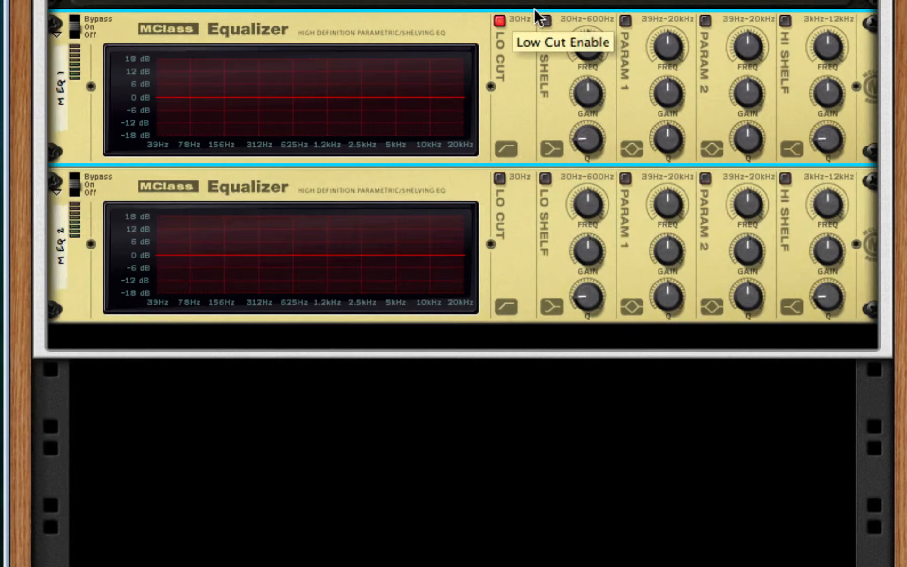
left_click(625, 20)
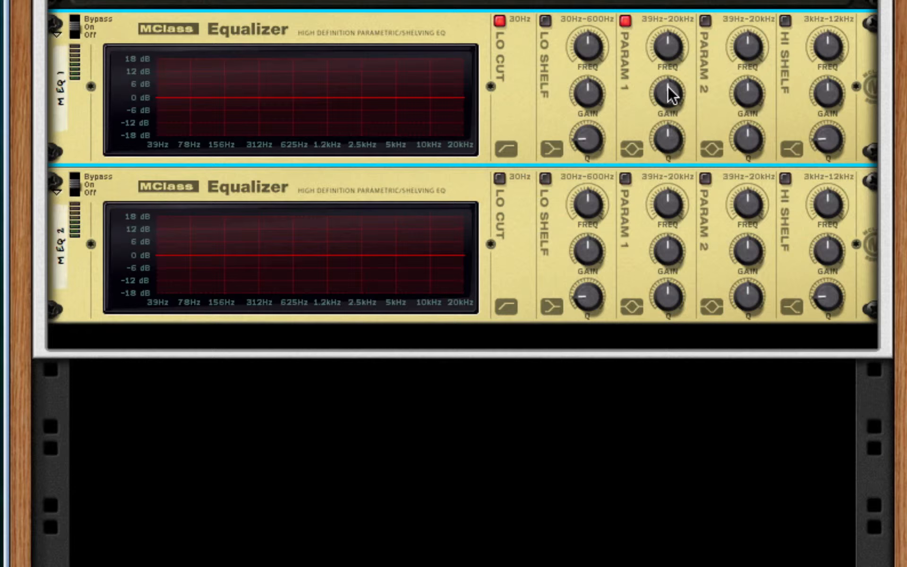
left_click_drag(671, 95, 667, 116)
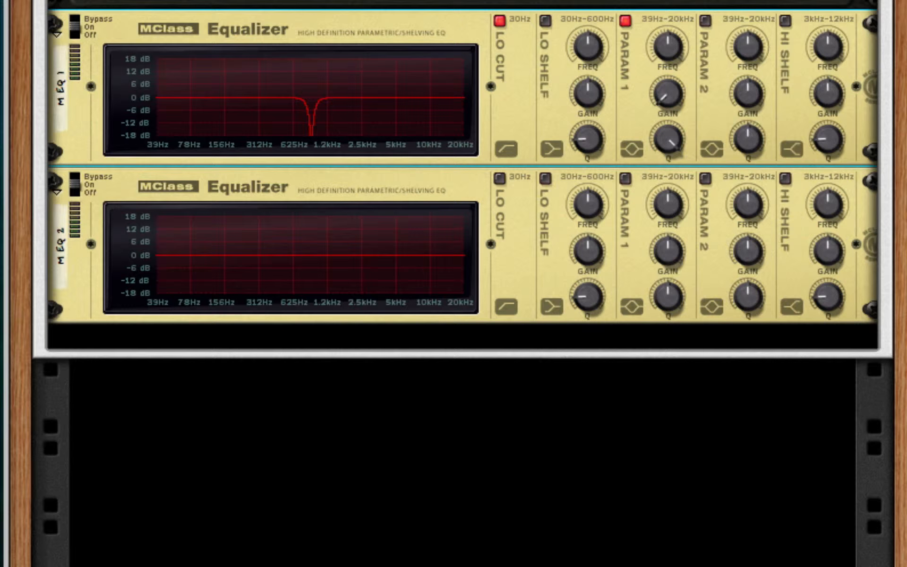
left_click(705, 20)
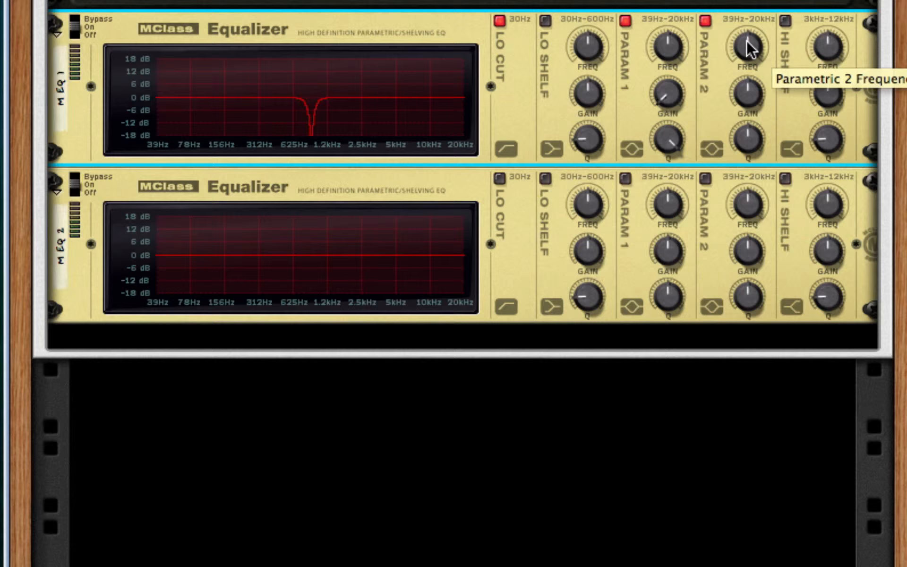
left_click_drag(748, 33, 748, 14)
left_click_drag(738, 93, 745, 52)
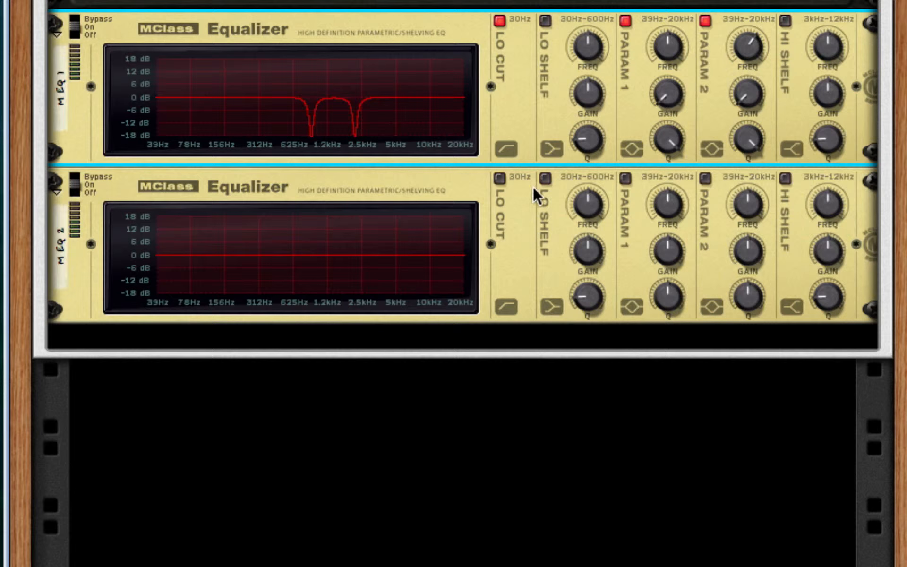
On the second equalizer, enable Lo Cut, Param 1 and Param 2, and cut narrow -18 dB notches at about 5 kHz and 9 kHz
left_click(501, 178)
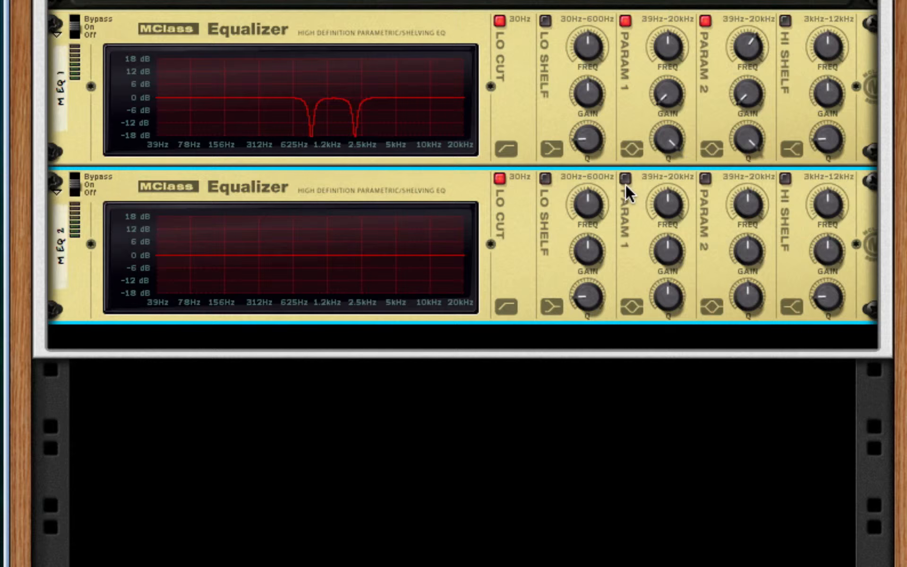
left_click(625, 178)
left_click(705, 178)
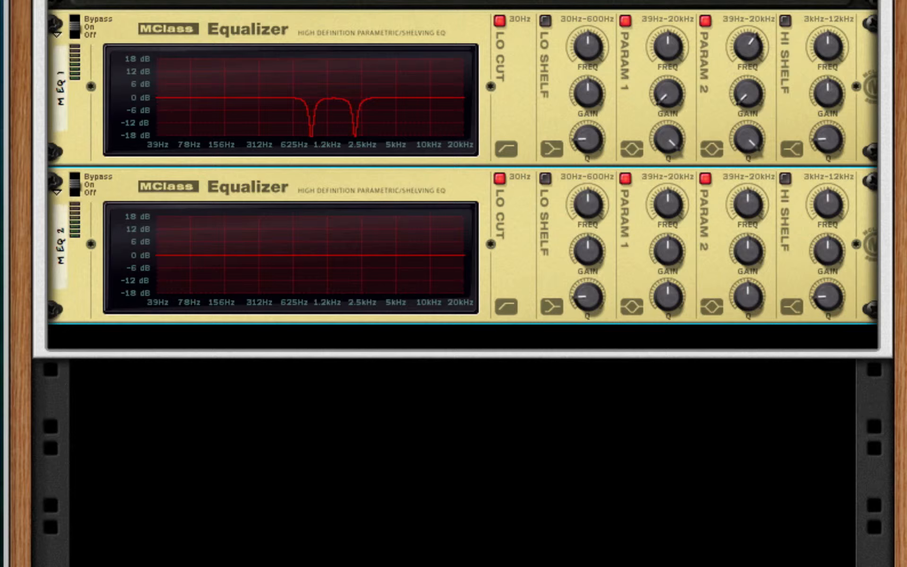
mouse_move(661, 195)
left_mouse_down()
mouse_move(660, 177)
mouse_move(668, 202)
left_mouse_up()
mouse_move(662, 189)
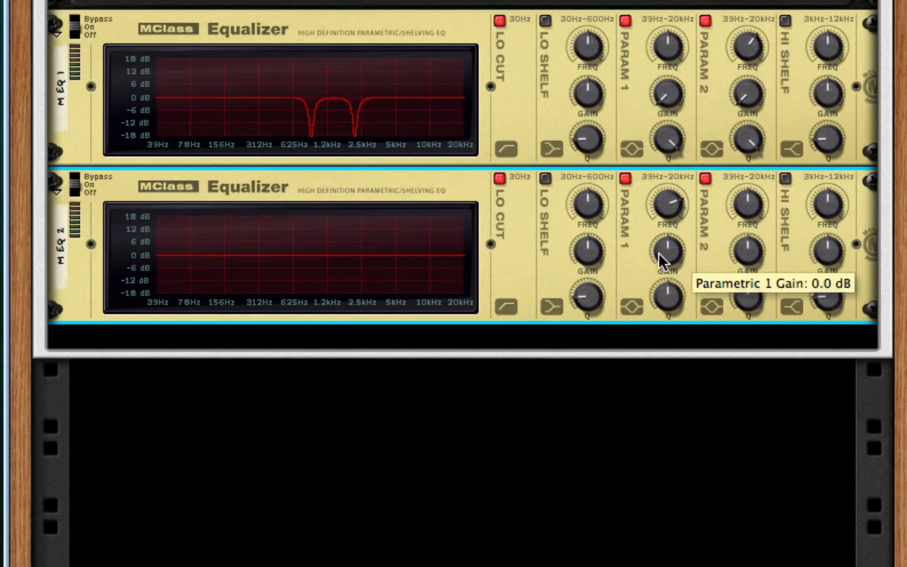
left_click_drag(666, 254, 713, 151)
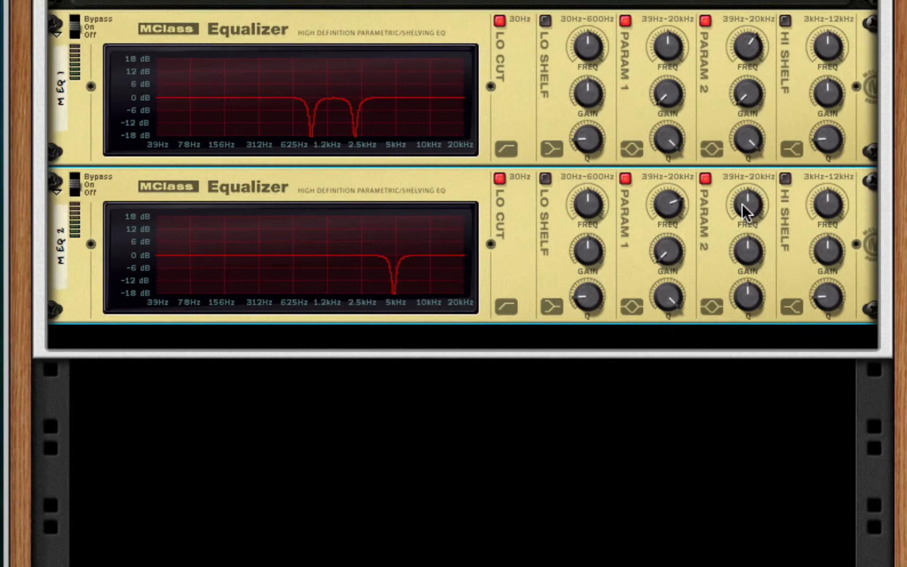
left_click_drag(741, 204, 744, 166)
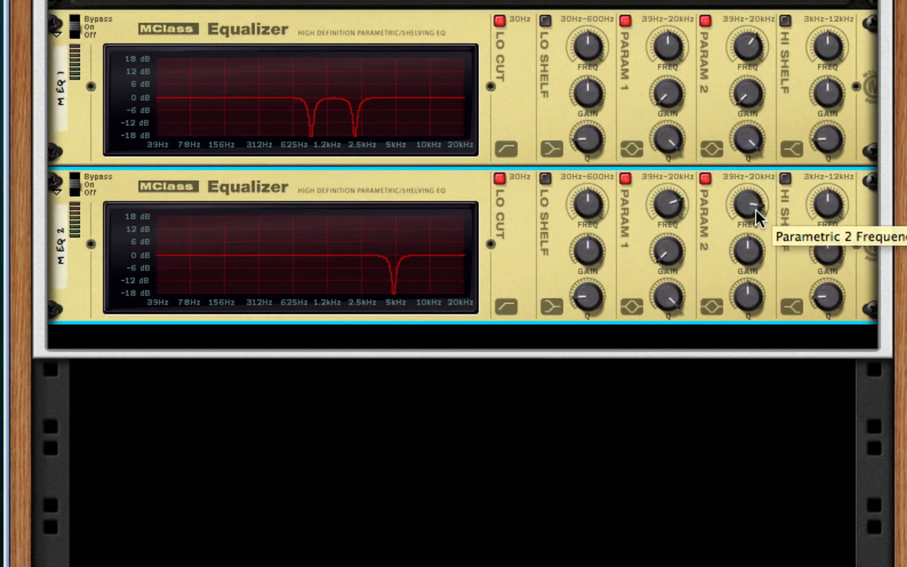
left_click_drag(747, 249, 729, 330)
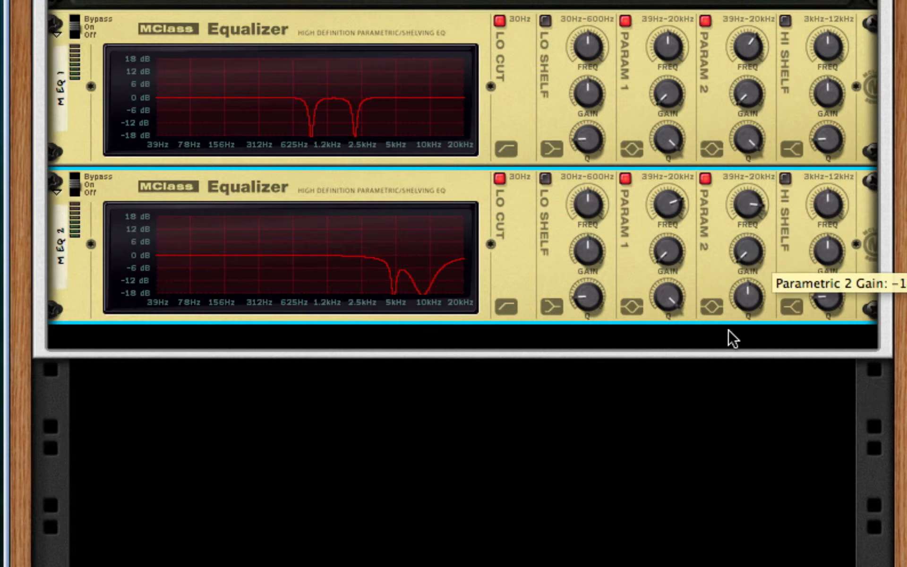
left_click_drag(748, 296, 769, 210)
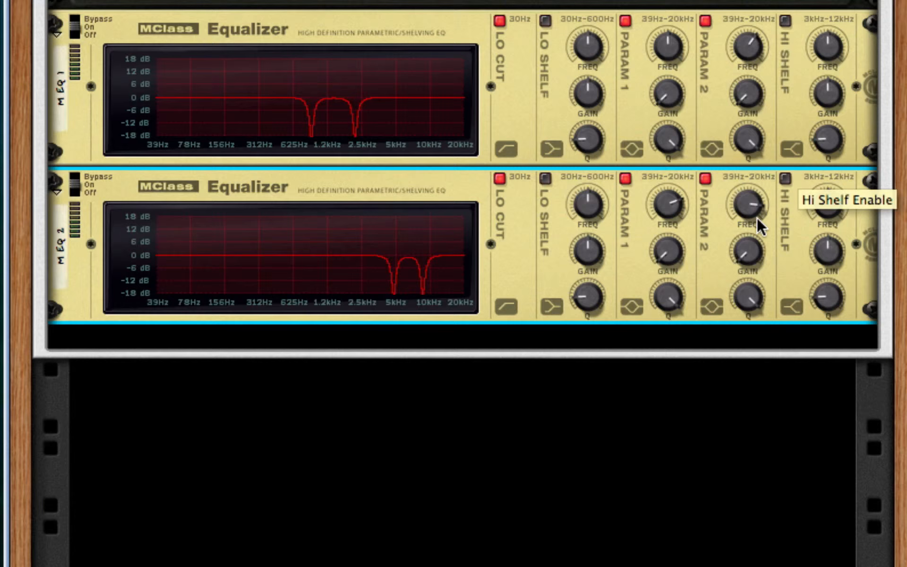
Add an MClass Maximizer after the equalizers with the limiter off, release on Auto, and Soft Clip enabled at the maximum amount
right_click(614, 228)
mouse_move(885, 431)
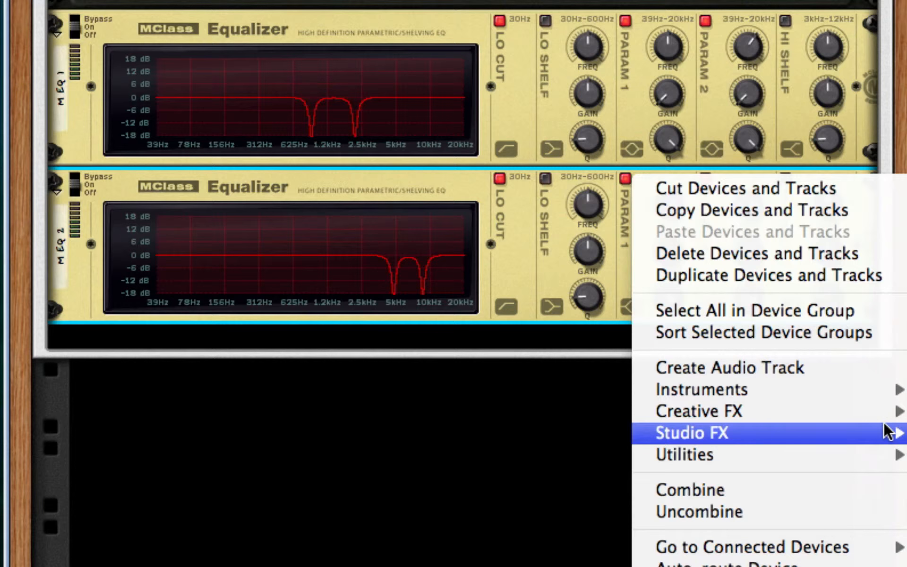
left_click(906, 473)
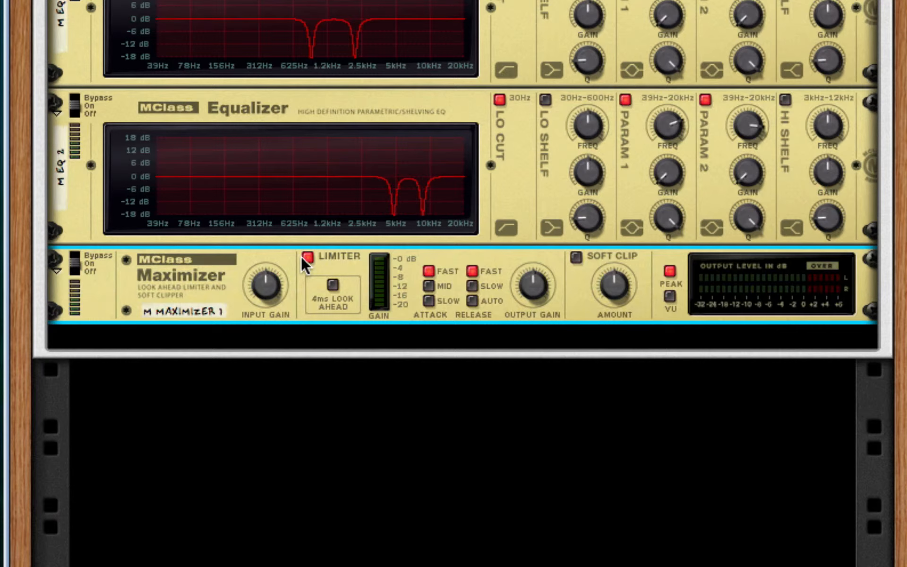
left_click(303, 256)
left_click(575, 258)
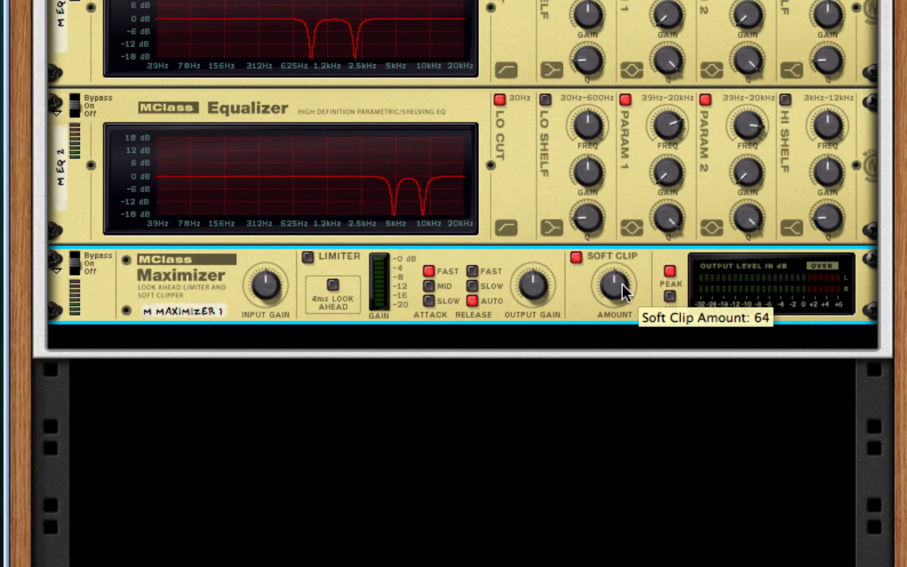
left_click_drag(622, 282, 623, 260)
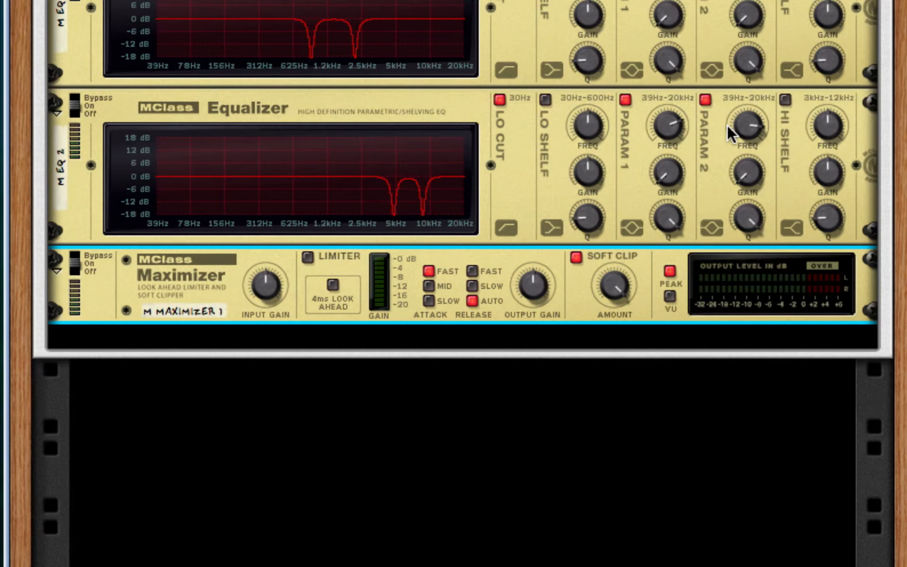
Test the finished patch by switching the Combinator's Syncher button on and off
scroll(728, 124, "up", 15)
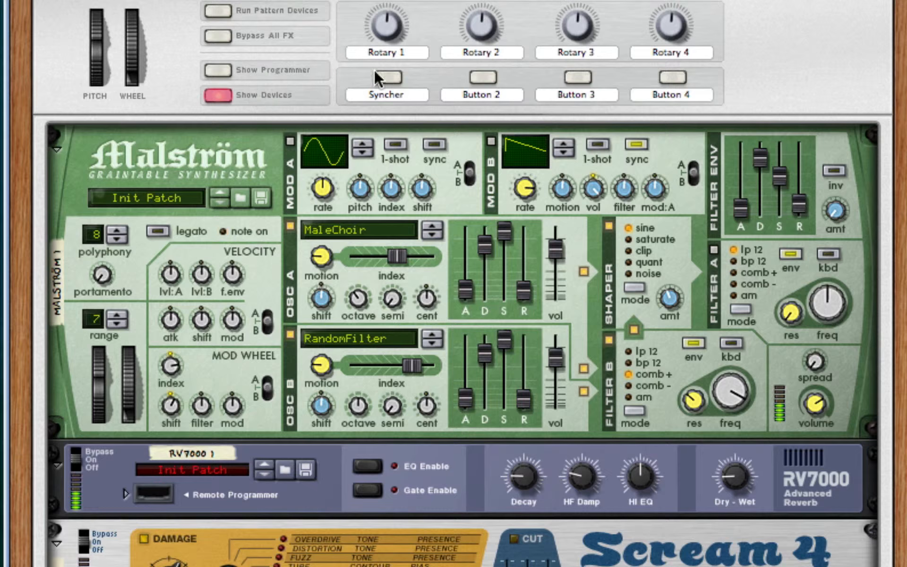
left_click(389, 77)
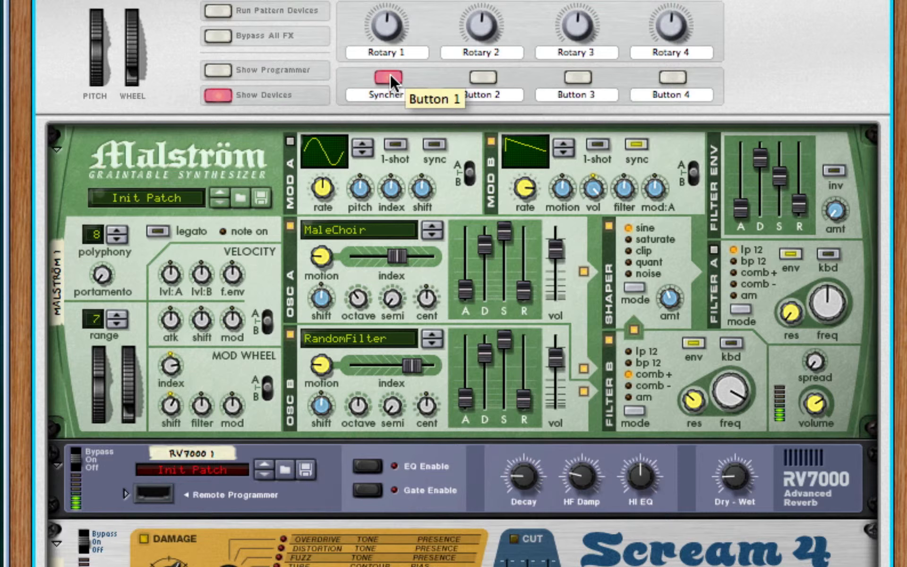
left_click(390, 75)
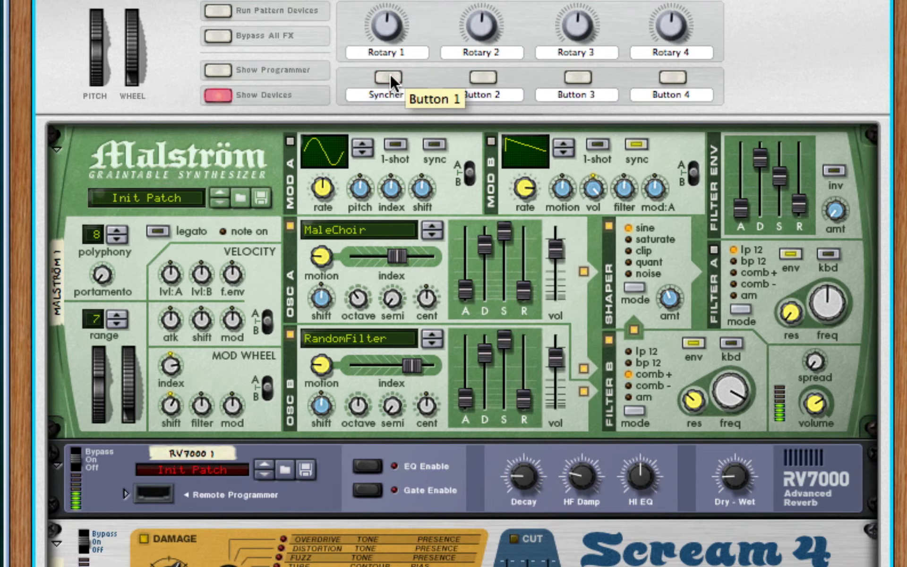